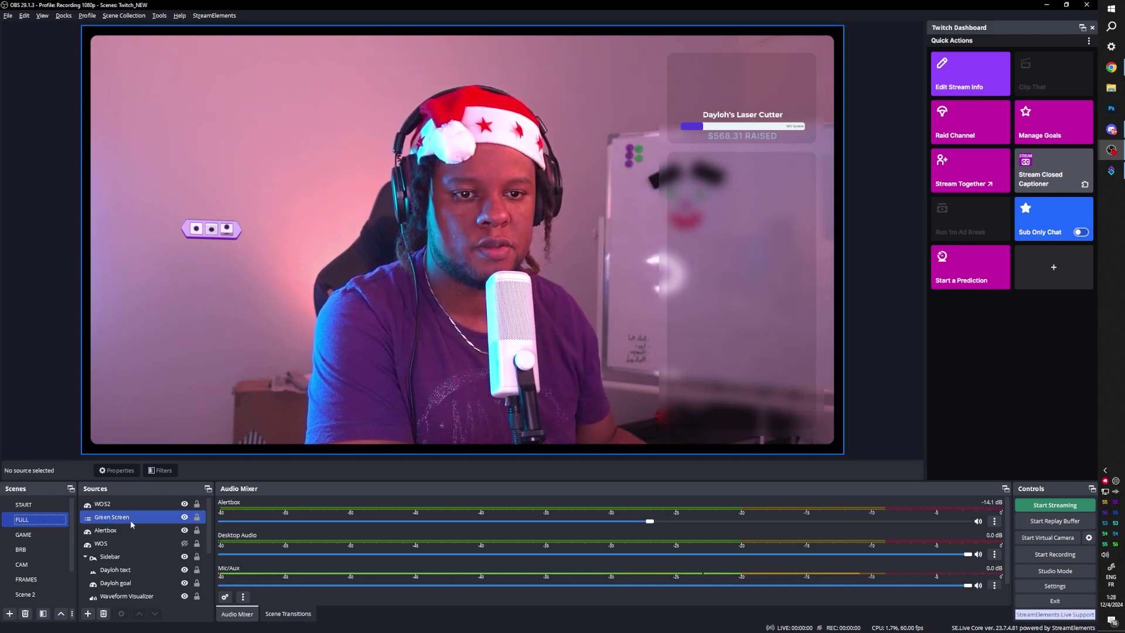
# Step: Bring Streamer.bot up beside the OBS preview and fire a test of the Follow trigger
pyautogui.click(116, 504)
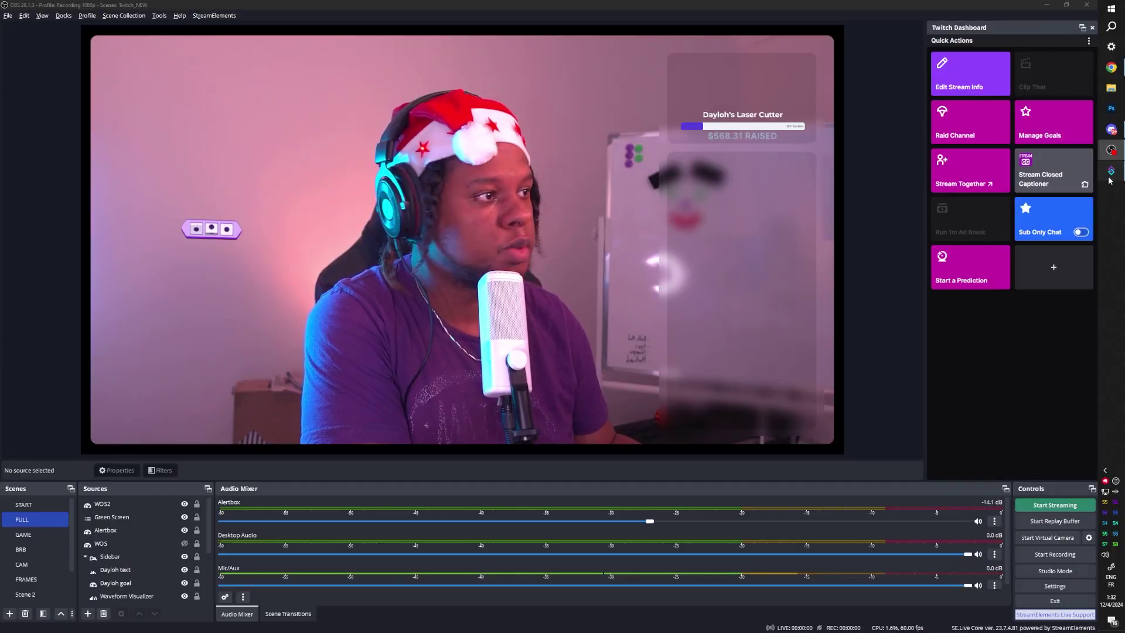
pyautogui.click(1110, 172)
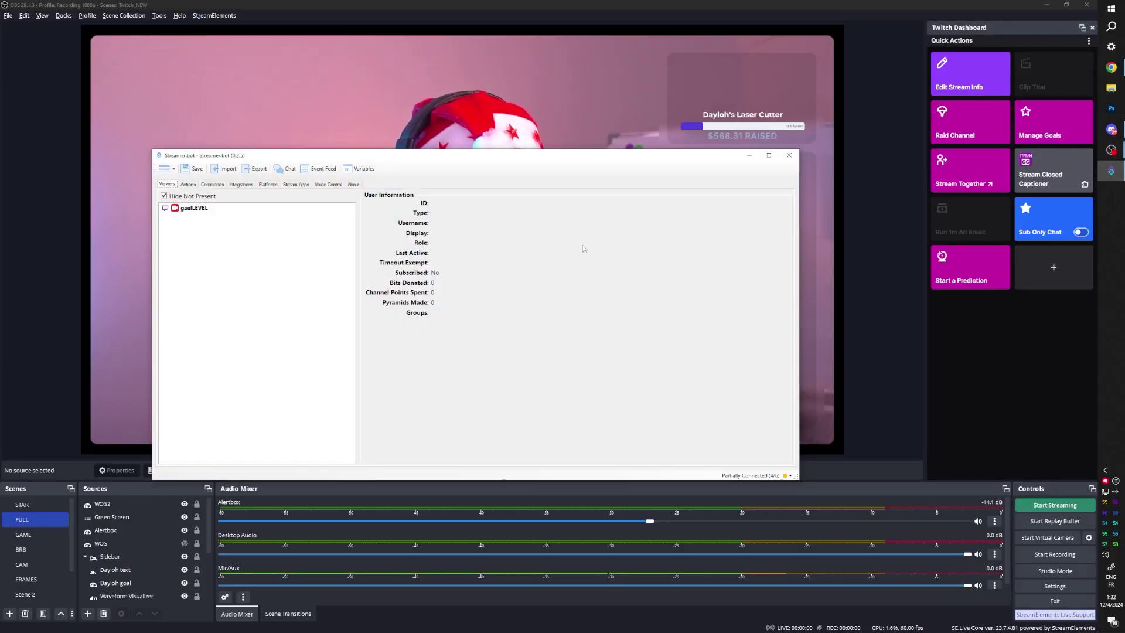
pyautogui.click(188, 185)
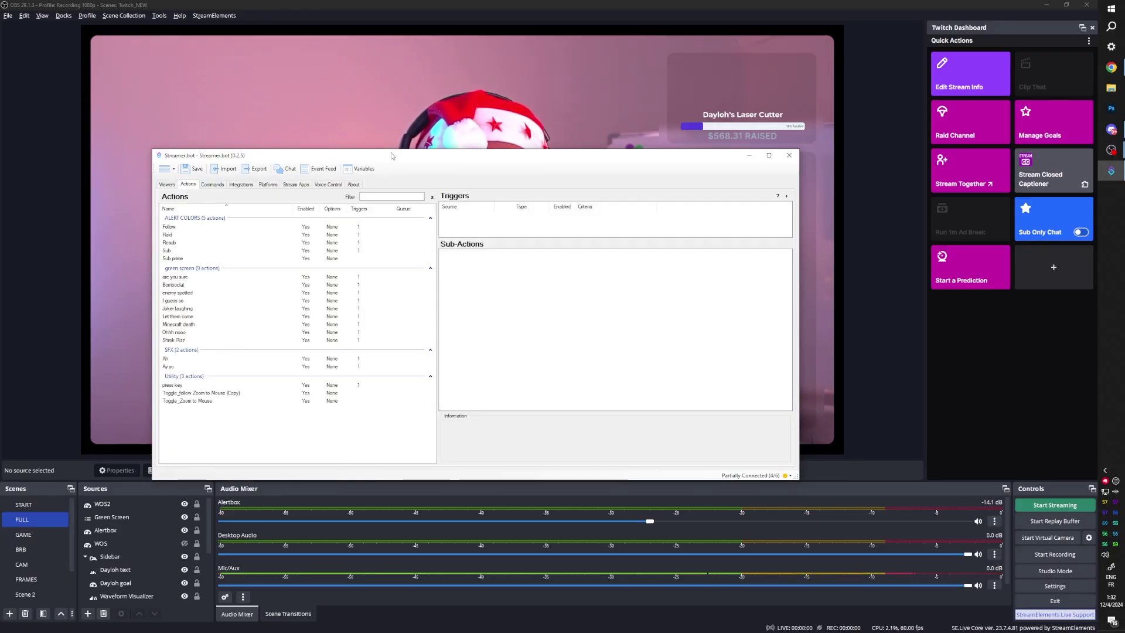
pyautogui.moveTo(375, 158); pyautogui.dragTo(717, 191)
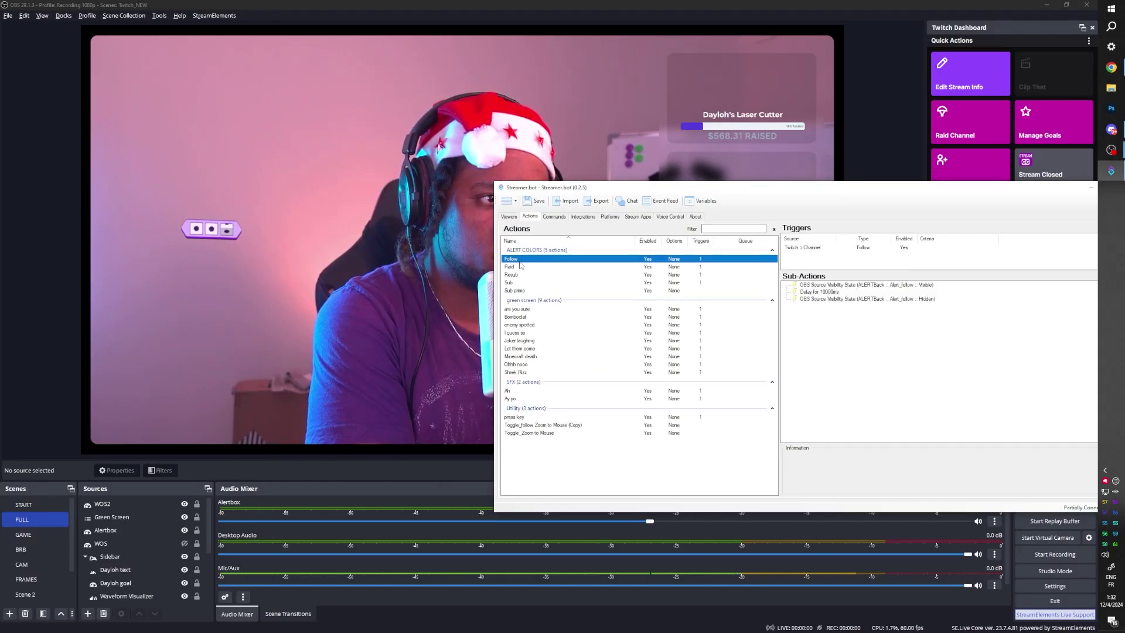
pyautogui.moveTo(795, 189); pyautogui.dragTo(465, 315)
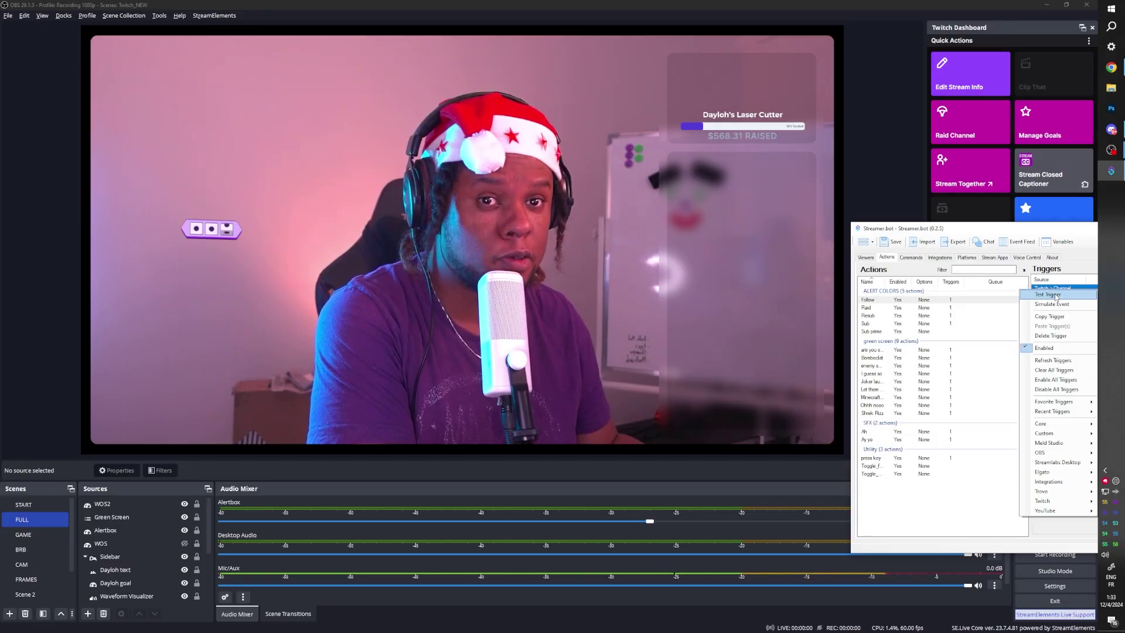
pyautogui.click(1056, 296)
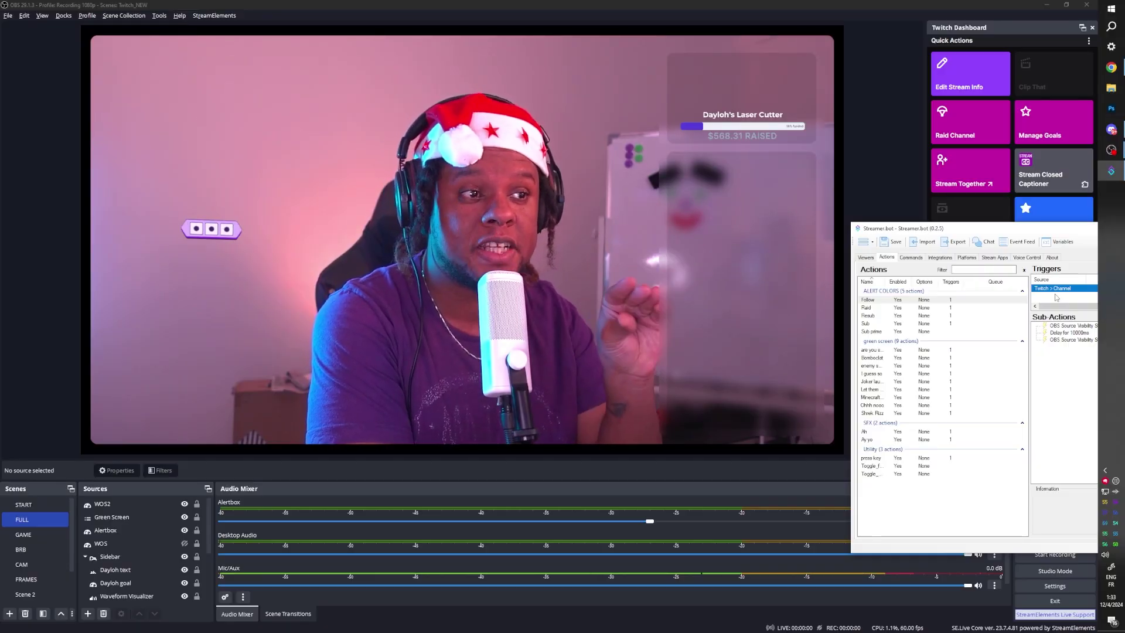
# Step: Fire a test of the Raid trigger as well
pyautogui.press('Down')
pyautogui.rightClick(1057, 296)
pyautogui.click(1057, 295)
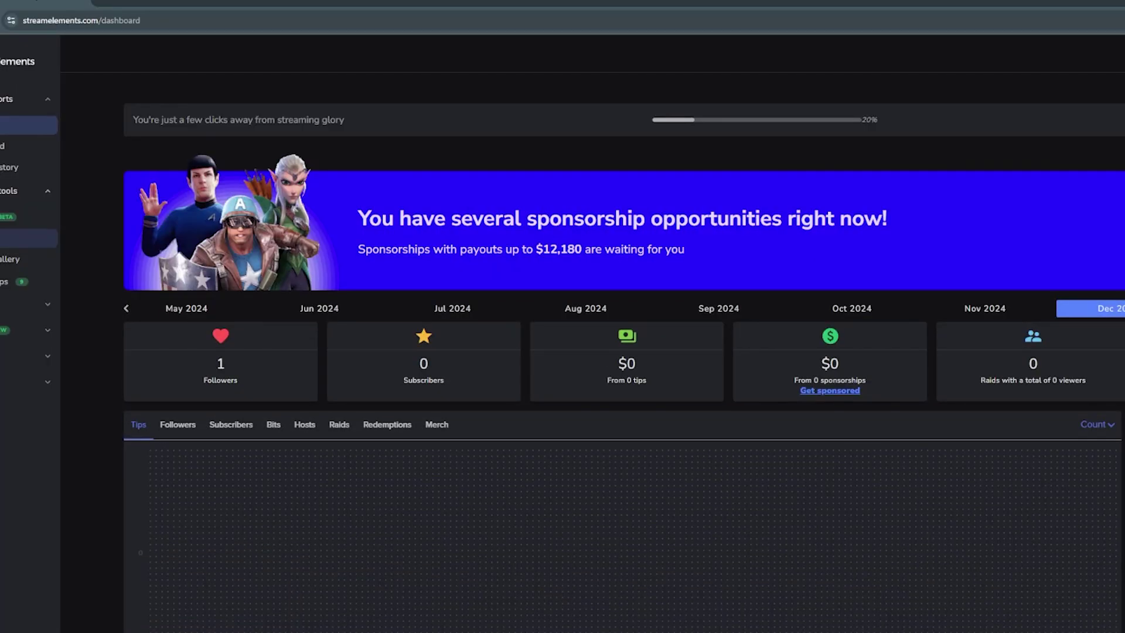
# Step: Emulate a Follower event in AlertBox 1 of the New Alerts overlay, then return to OBS
pyautogui.click(23, 238)
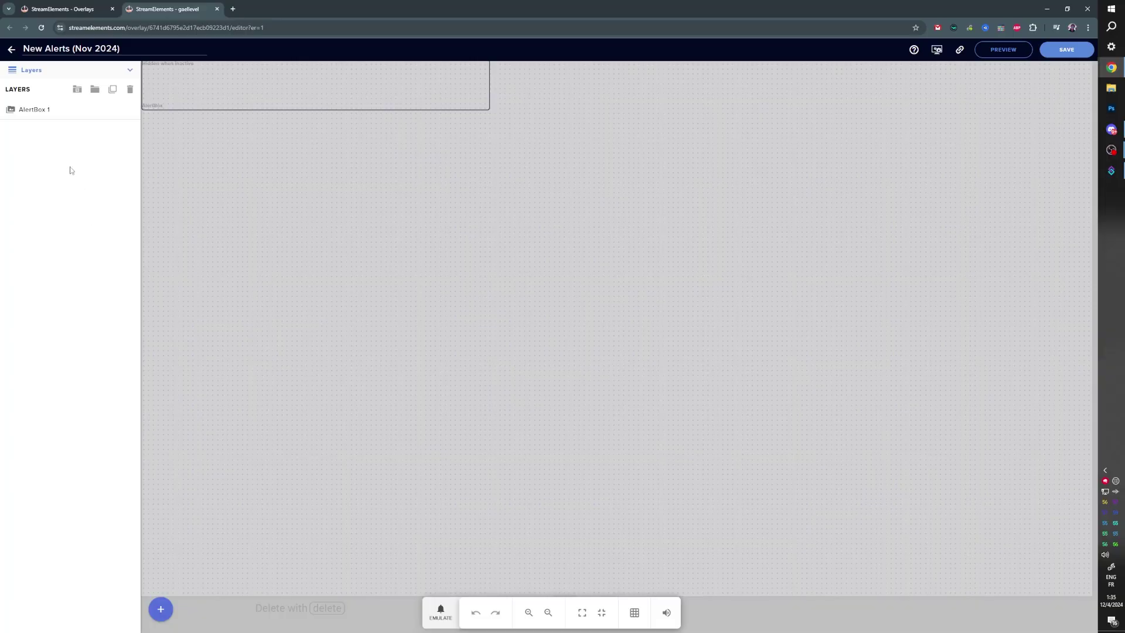
pyautogui.click(34, 111)
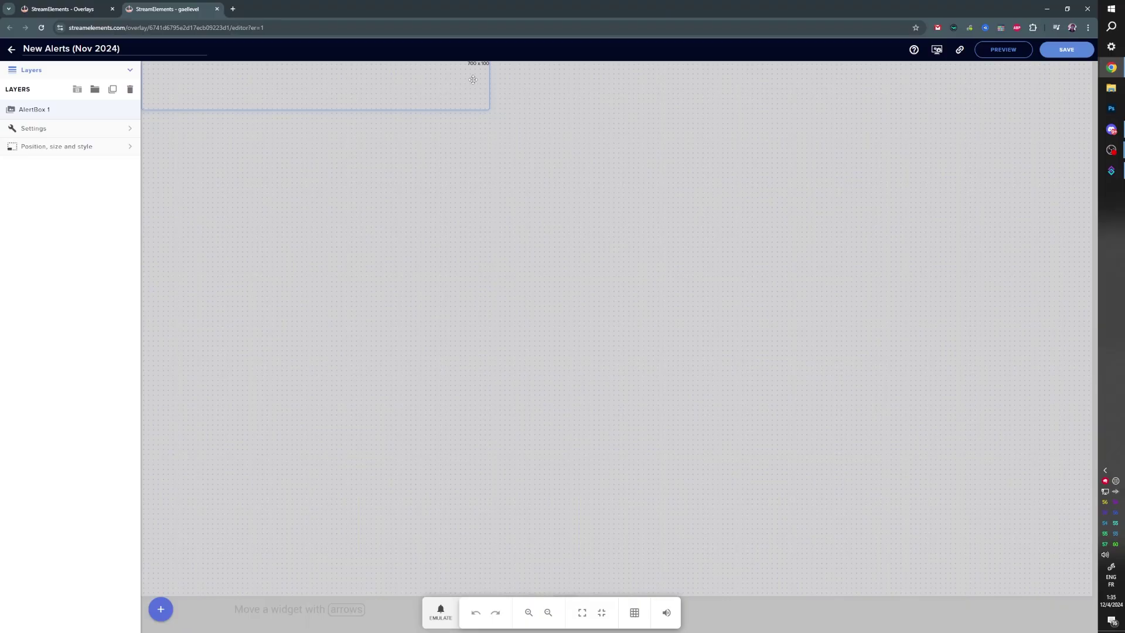
pyautogui.click(440, 615)
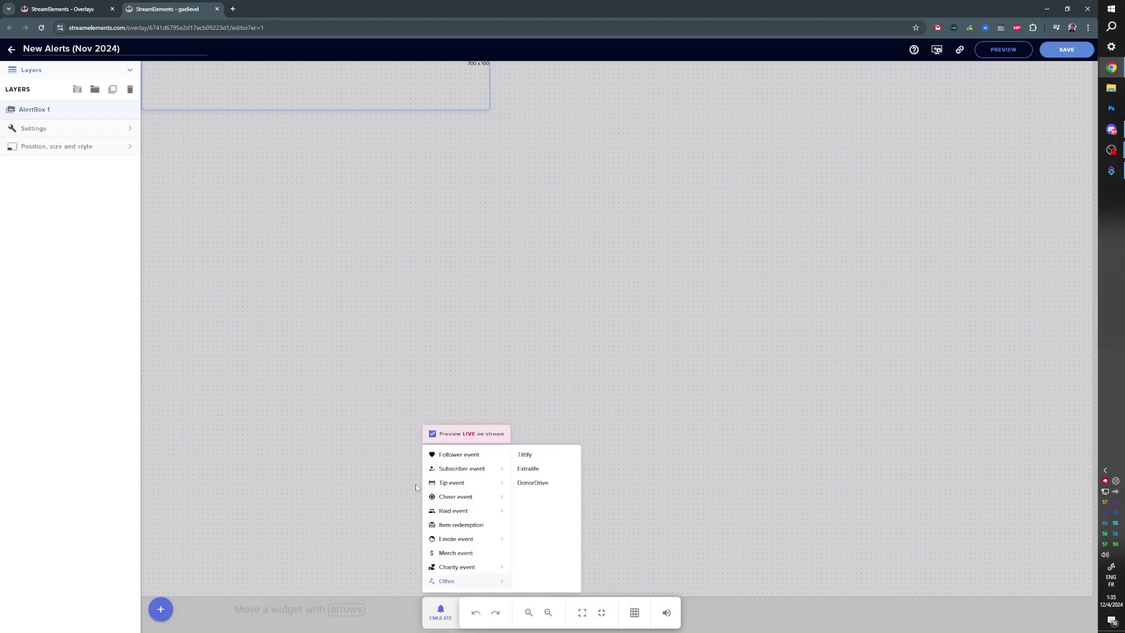
pyautogui.click(469, 460)
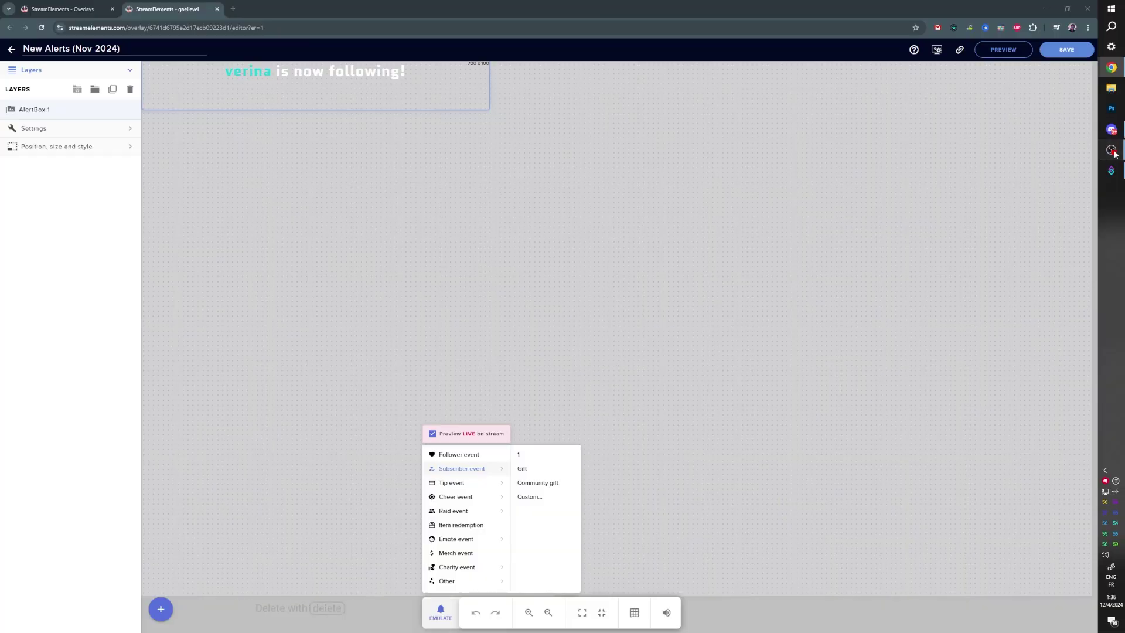
pyautogui.moveTo(1115, 154)
pyautogui.click(1049, 120)
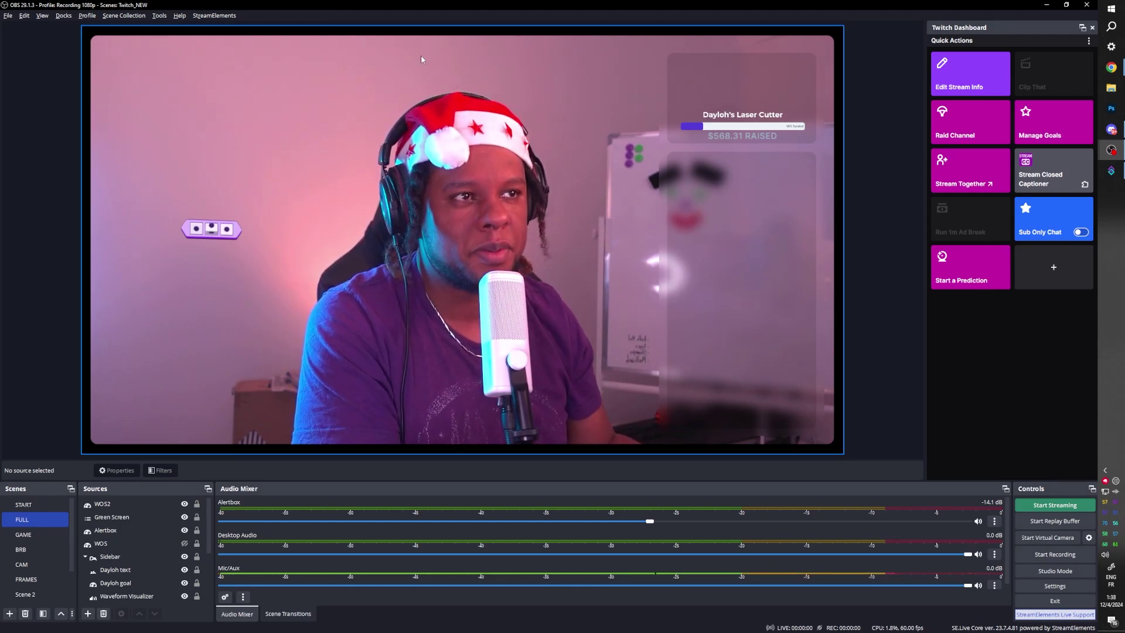
# Step: Inspect the Sub action's first OBS Source Visibility step, which shows Alert_sub in ALERTBack
pyautogui.click(1111, 171)
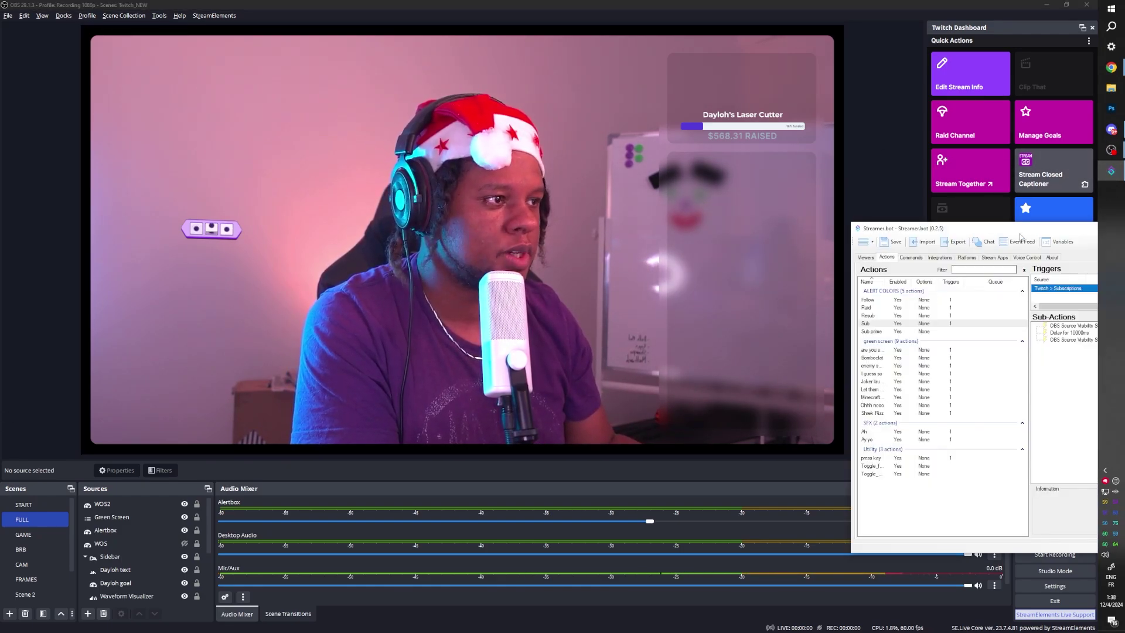
pyautogui.moveTo(1020, 236); pyautogui.dragTo(485, 137)
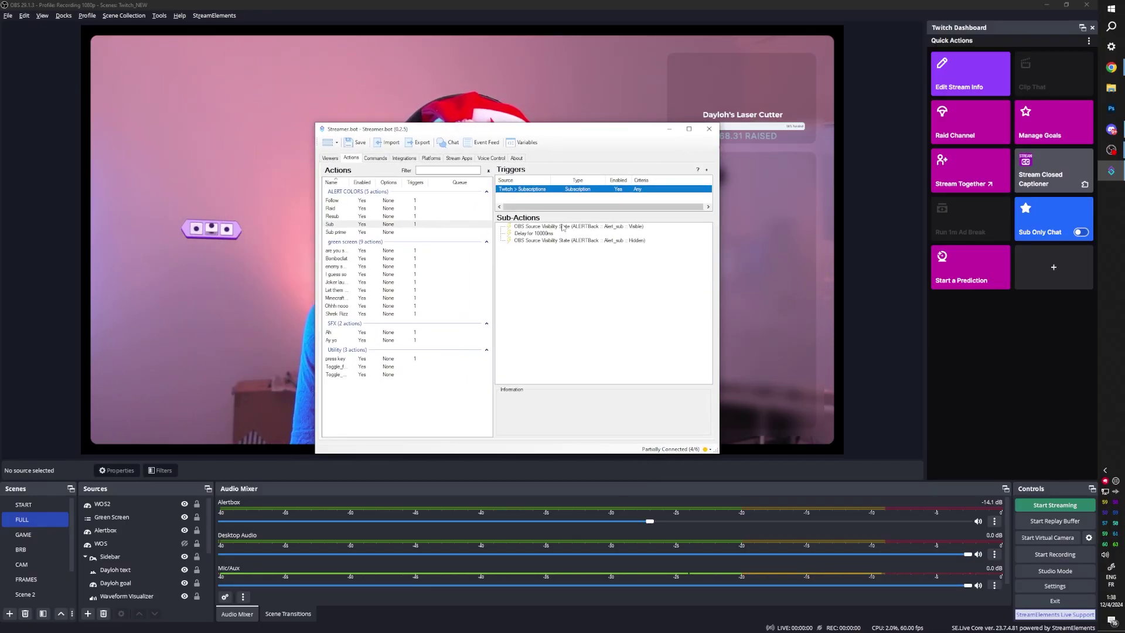
pyautogui.click(530, 227)
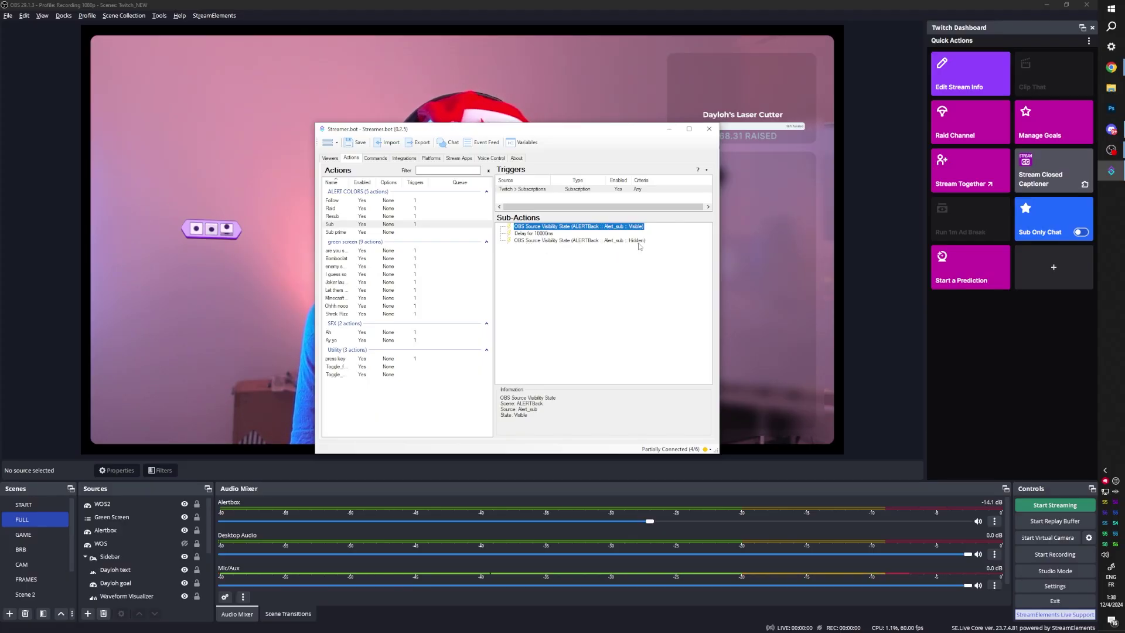
pyautogui.moveTo(454, 130); pyautogui.dragTo(972, 249)
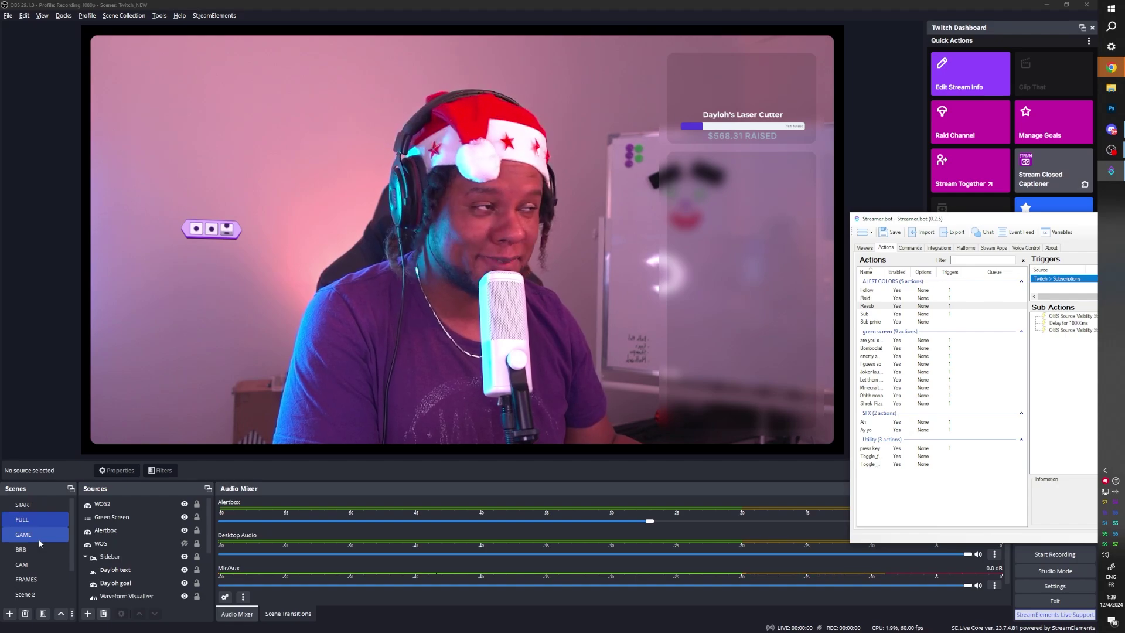
# Step: In the ALERTBack scene, show the green Alert_alert tip source, then hide it again
pyautogui.click(32, 564)
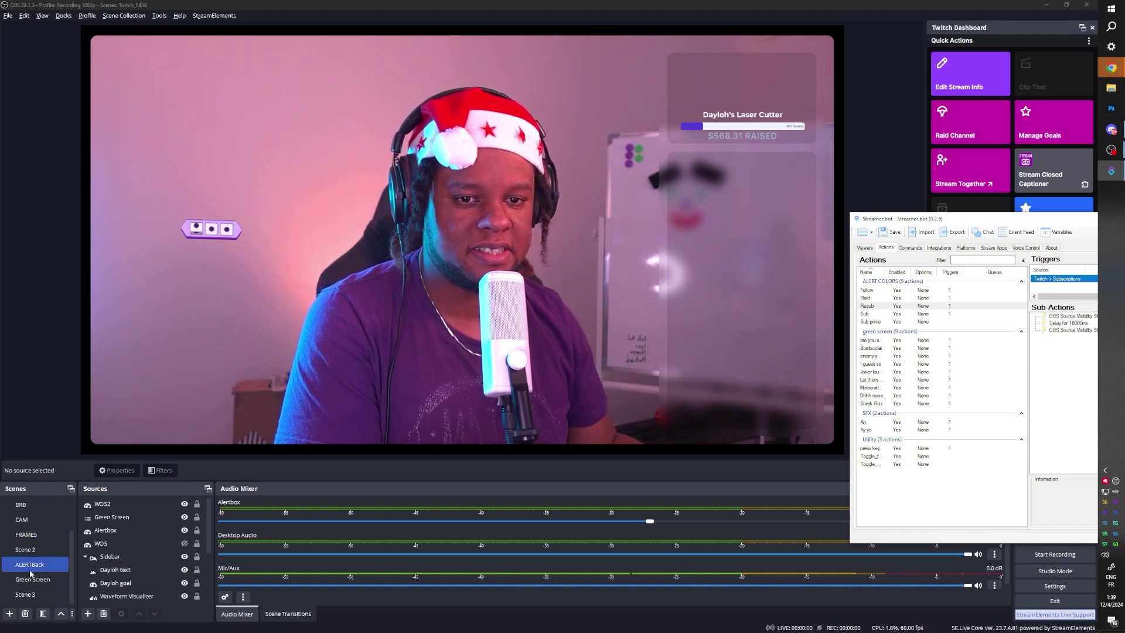
pyautogui.click(35, 565)
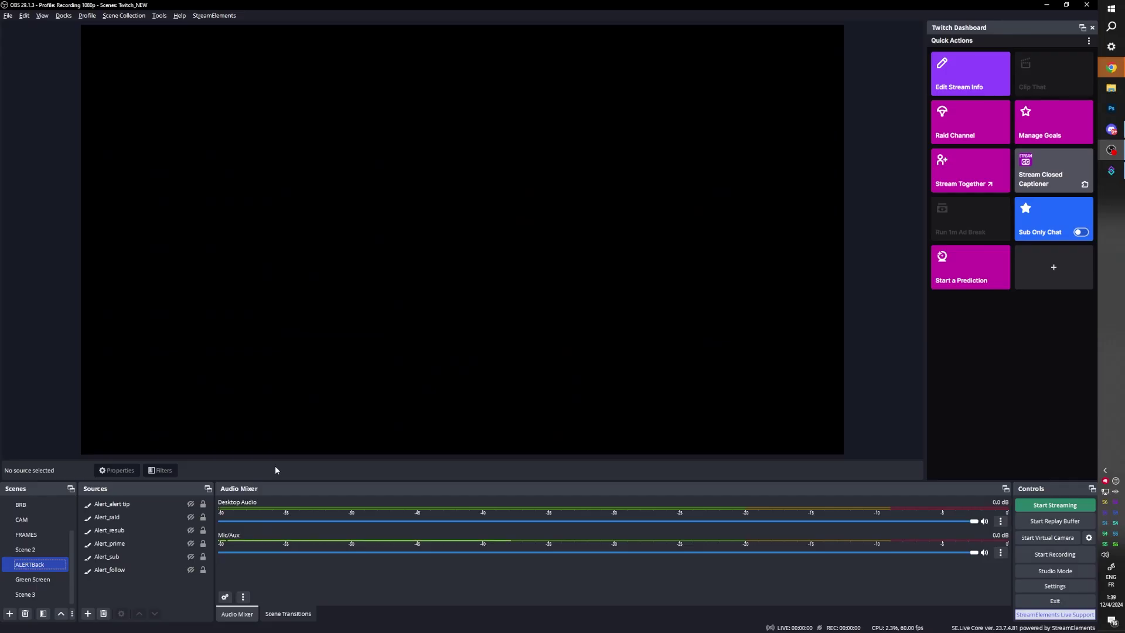
pyautogui.click(141, 505)
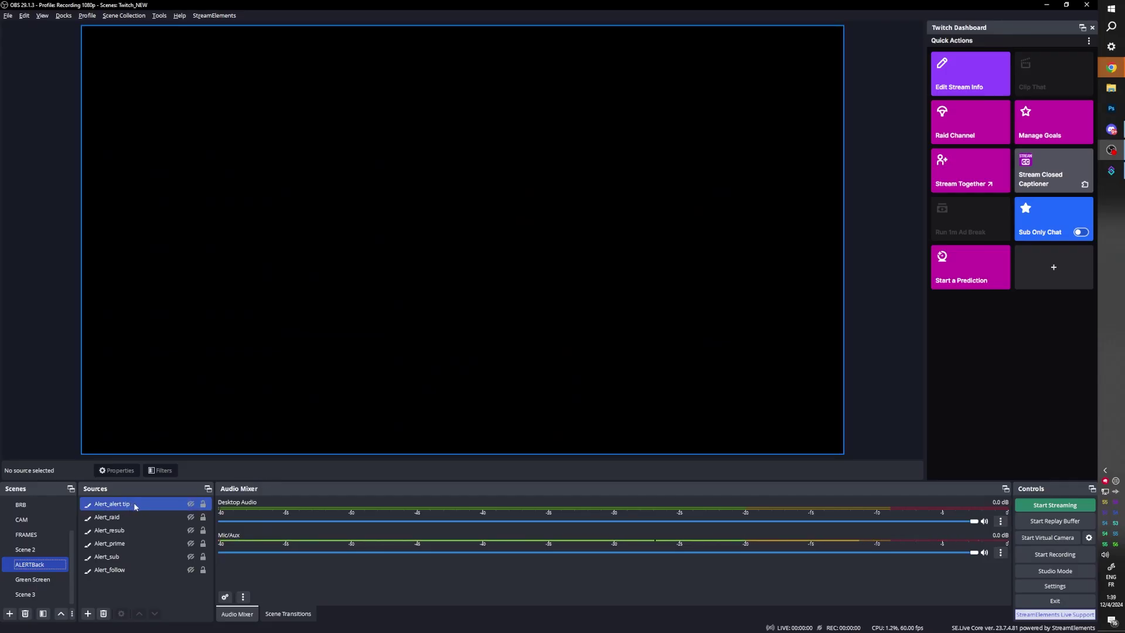
pyautogui.click(175, 518)
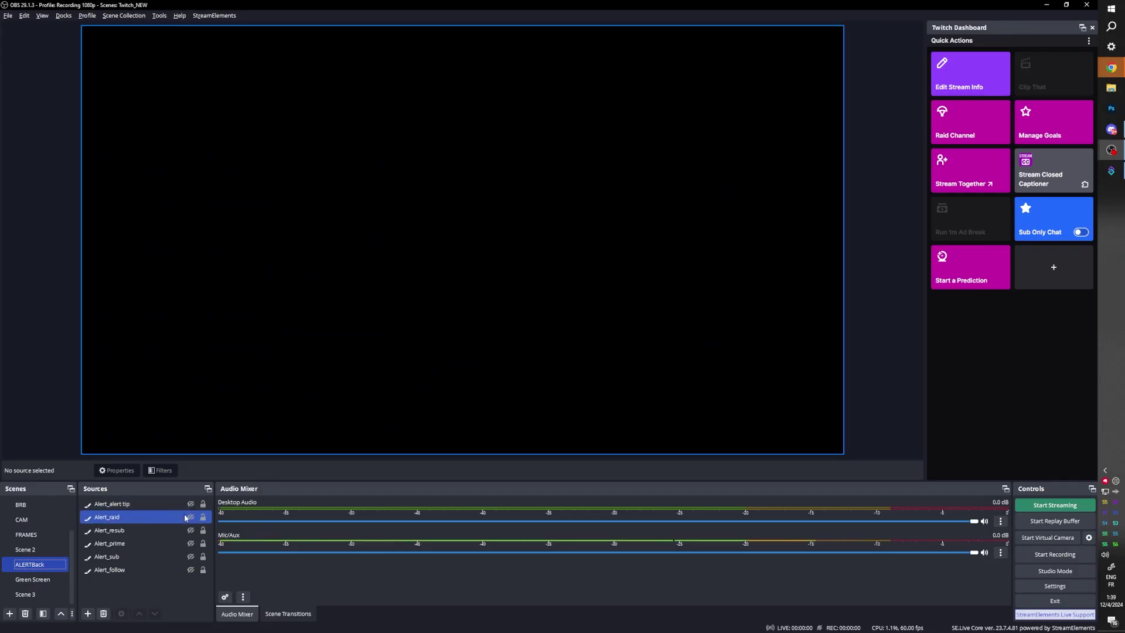
pyautogui.click(191, 505)
pyautogui.click(191, 505)
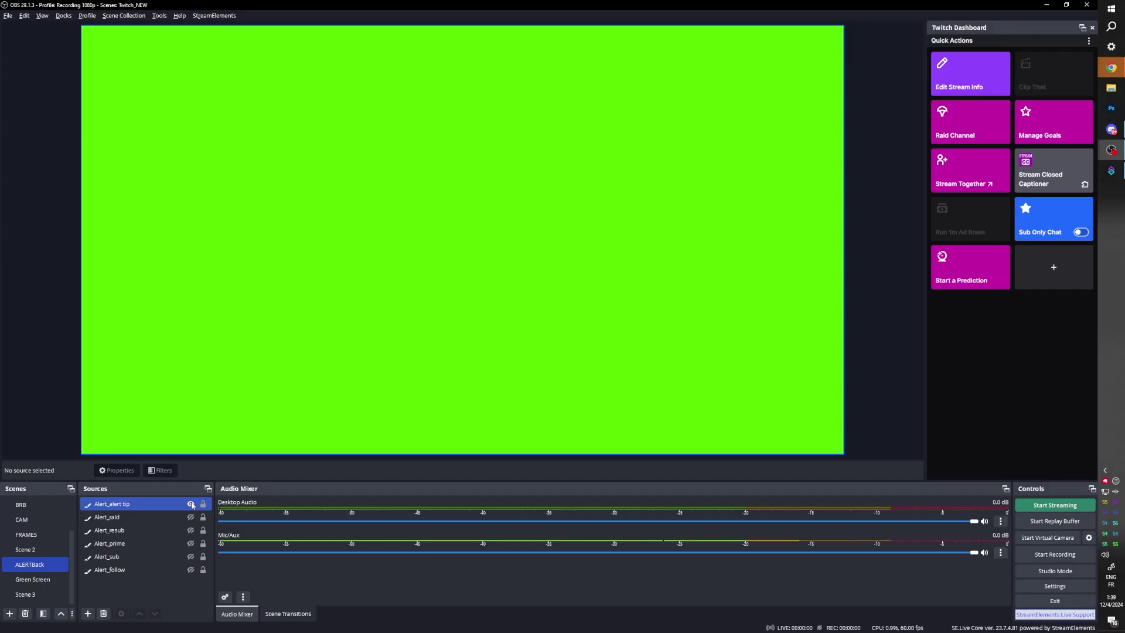
pyautogui.click(220, 284)
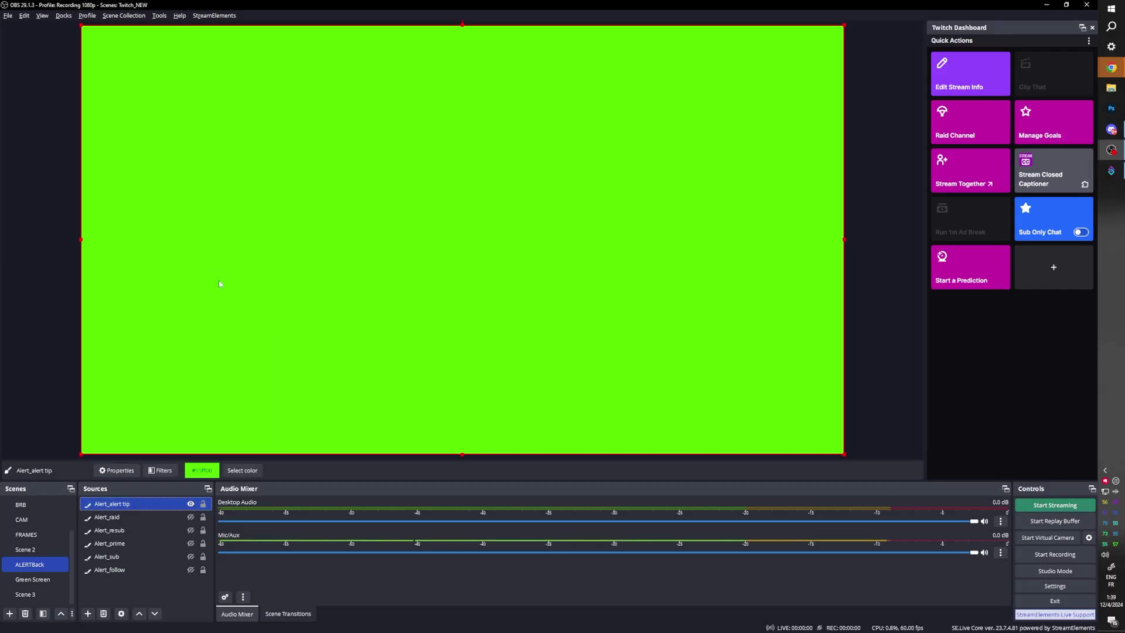
pyautogui.click(190, 504)
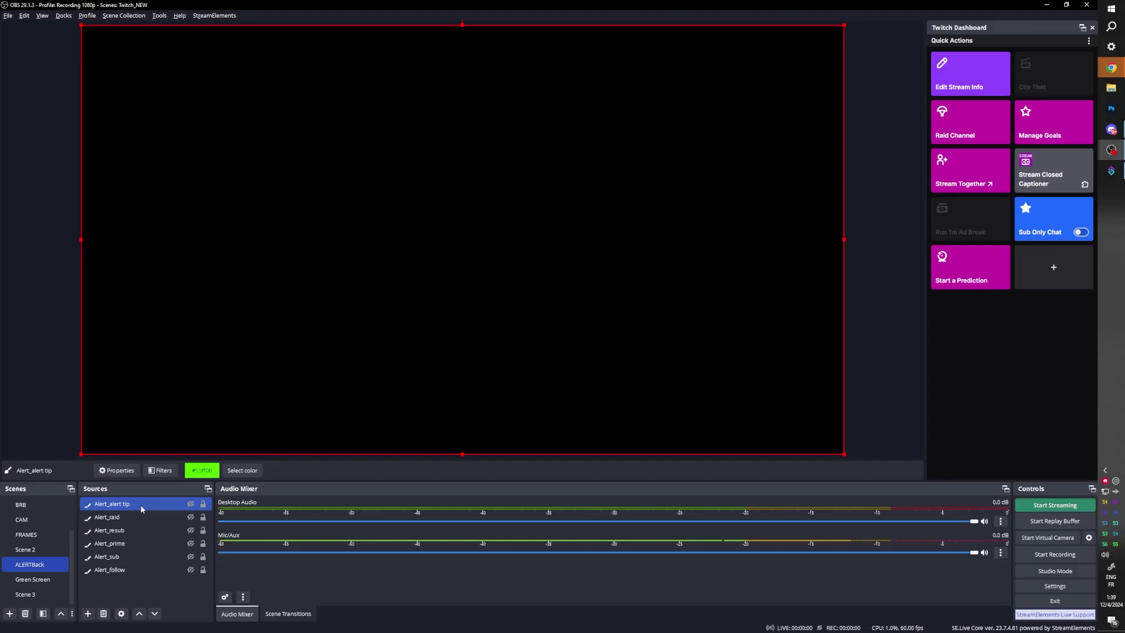
# Step: Set Alert_alert tip's show transition to Luma Wipe, Barndoor Horizontal, softness 0.13, after previewing it
pyautogui.rightClick(141, 509)
pyautogui.moveTo(190, 413)
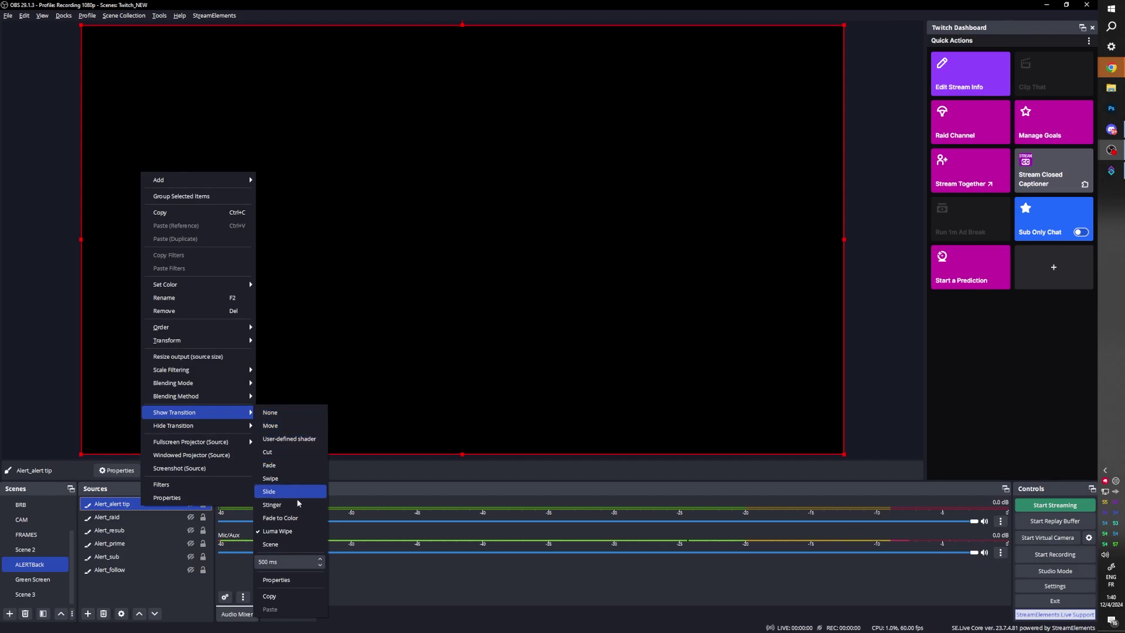
pyautogui.click(294, 532)
pyautogui.click(750, 328)
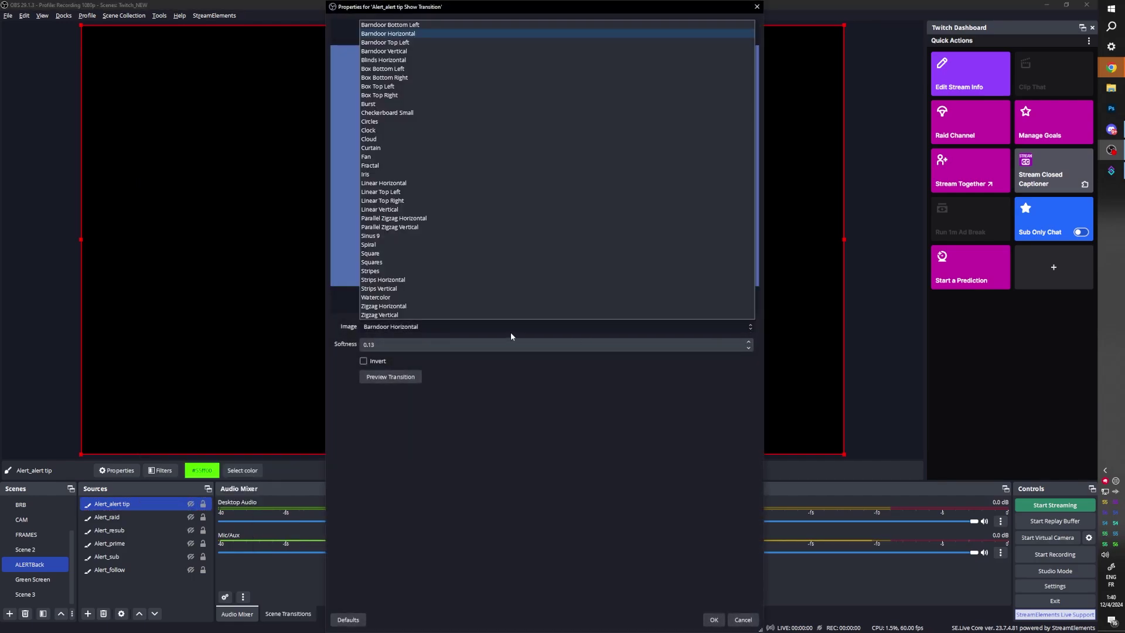
pyautogui.click(484, 376)
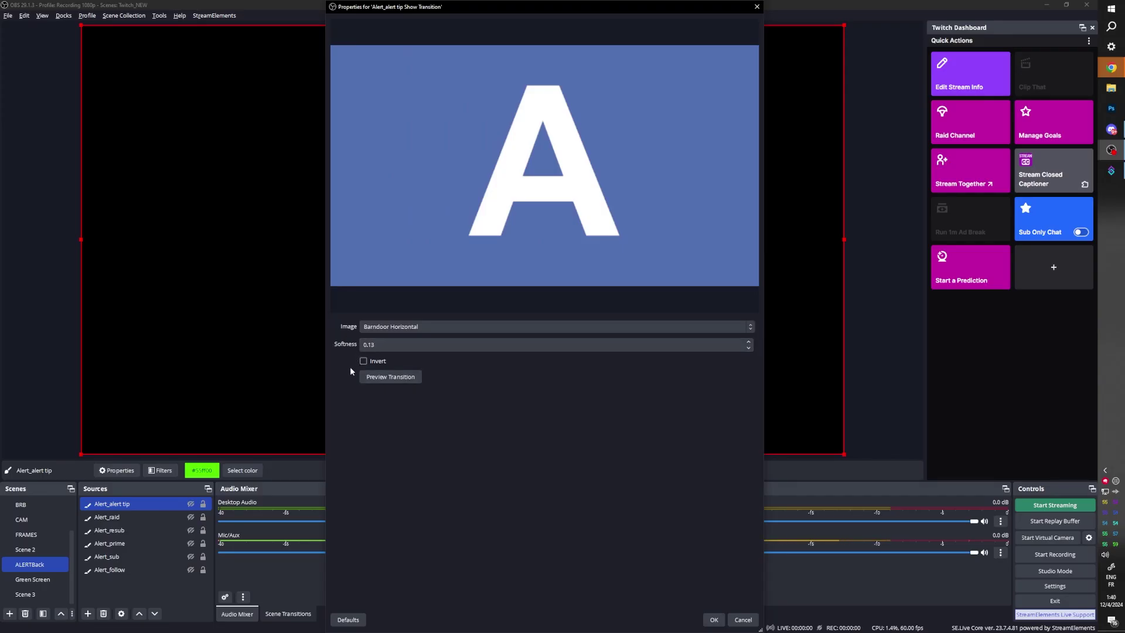
pyautogui.click(368, 379)
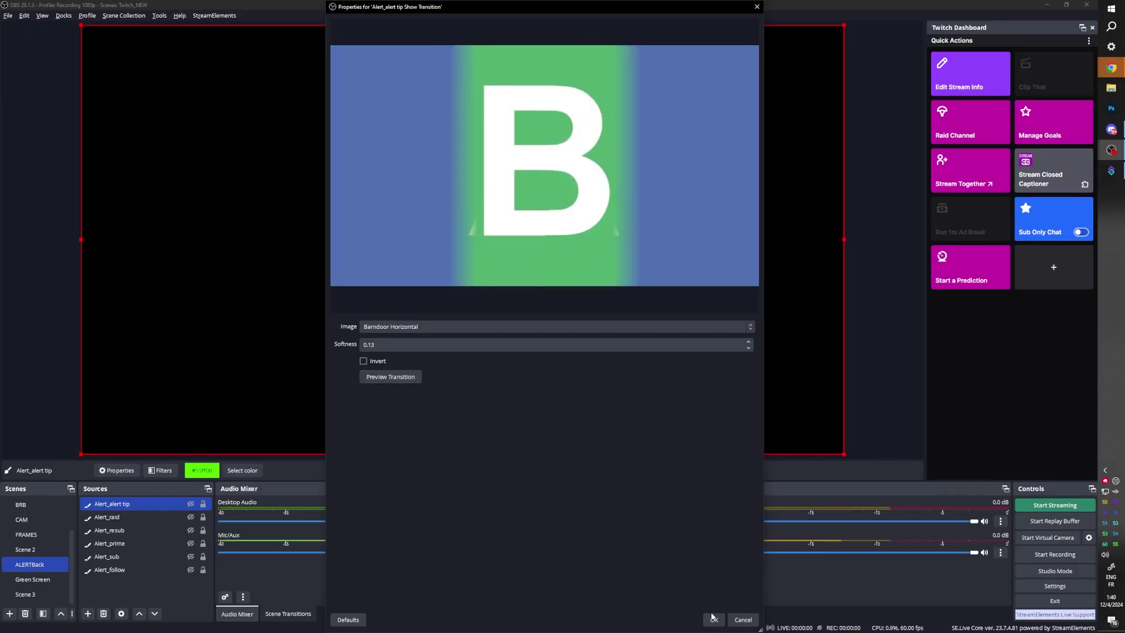
pyautogui.click(713, 619)
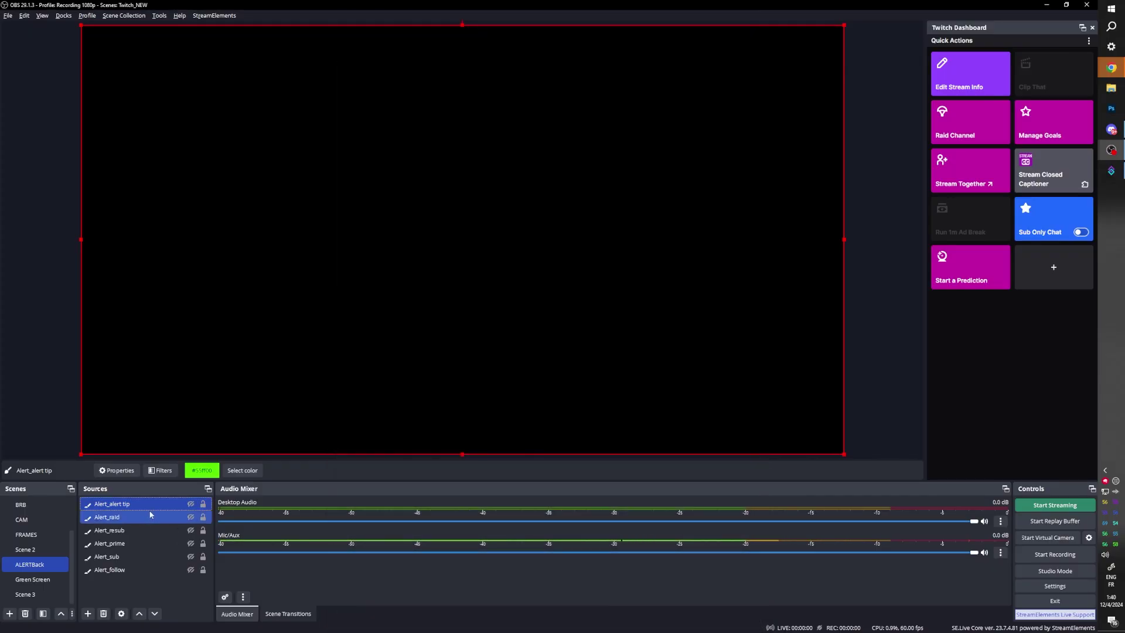
pyautogui.rightClick(129, 503)
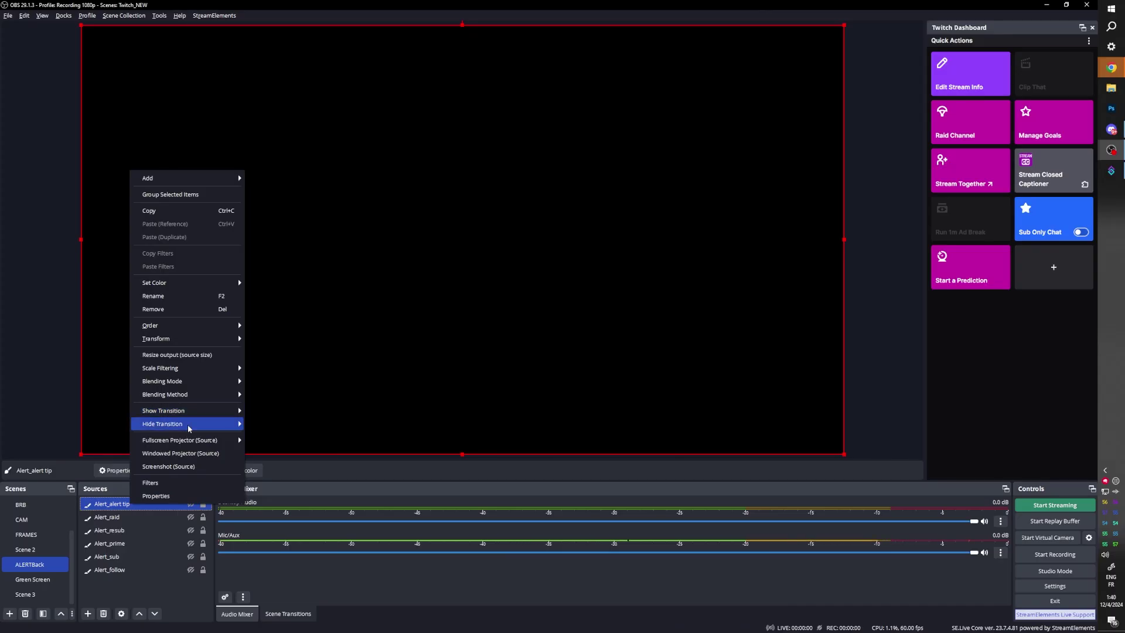
pyautogui.moveTo(189, 423)
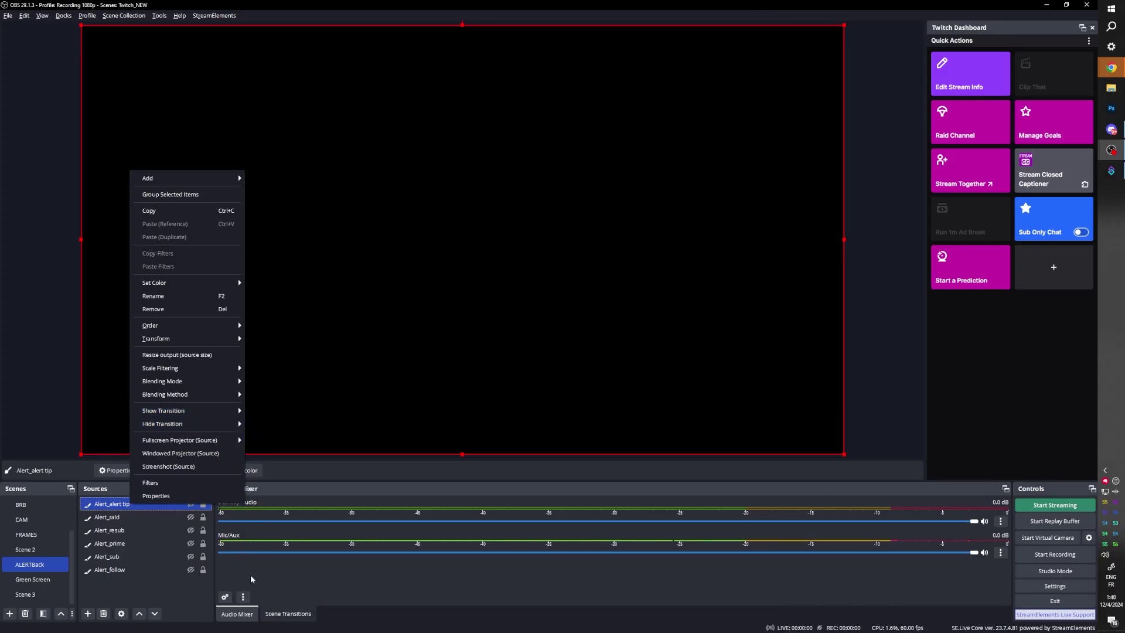
pyautogui.moveTo(221, 410)
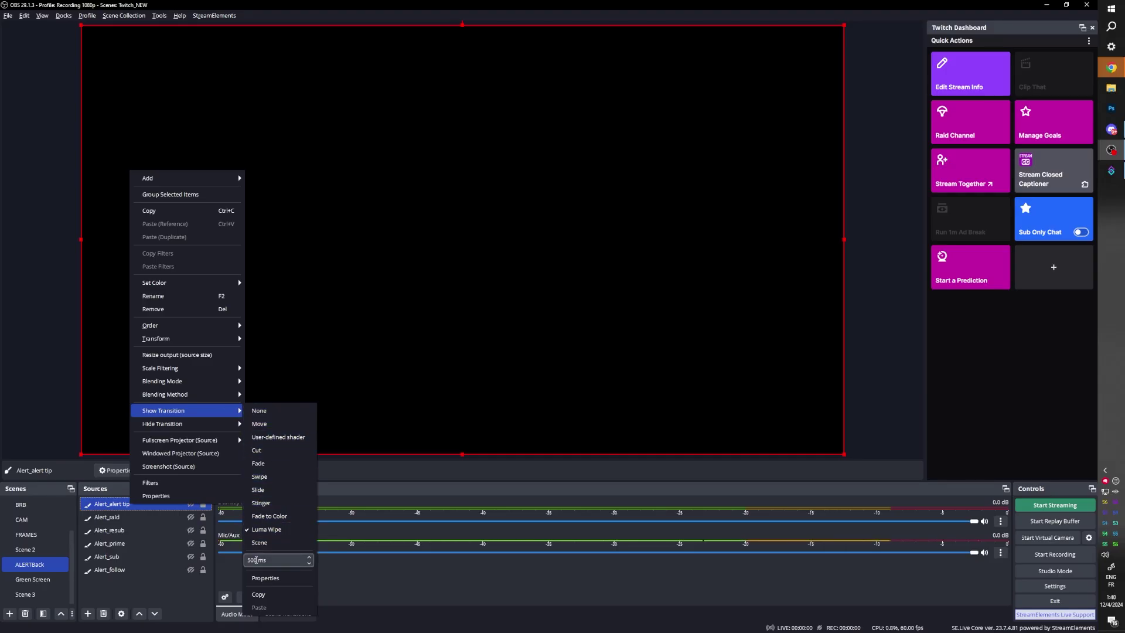
pyautogui.click(191, 570)
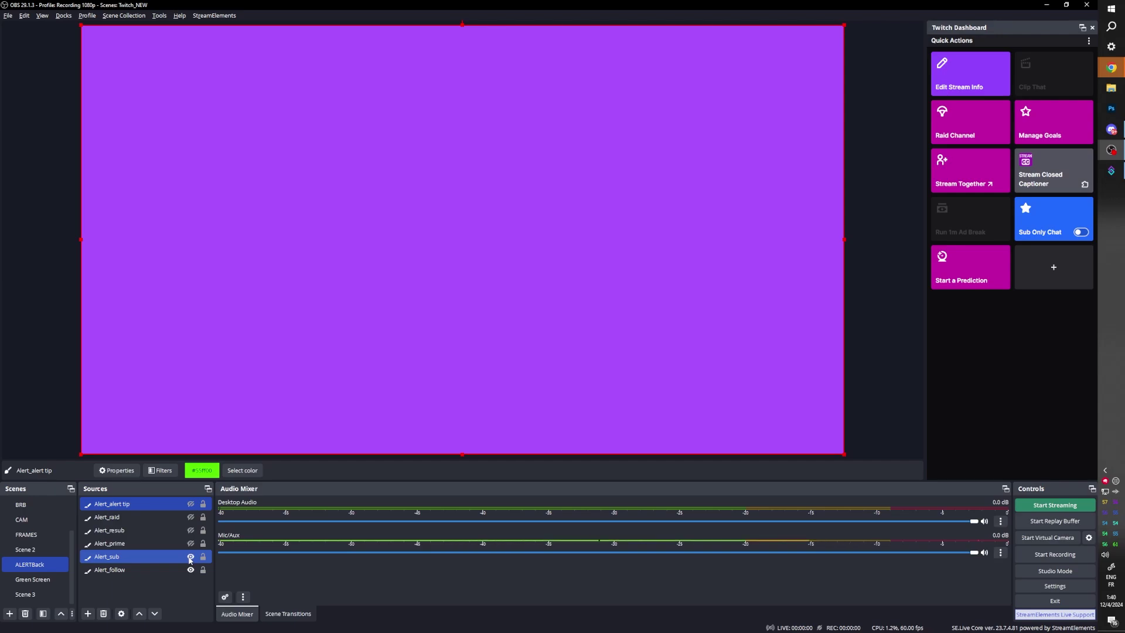
pyautogui.click(191, 556)
pyautogui.click(190, 543)
pyautogui.click(191, 529)
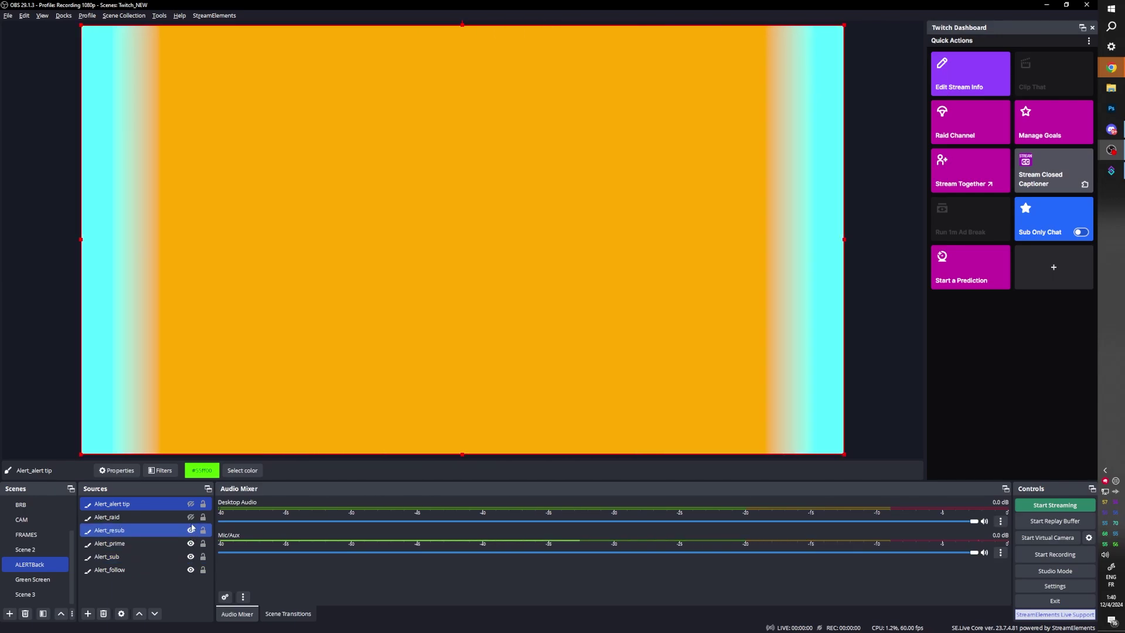
pyautogui.click(190, 517)
pyautogui.click(190, 504)
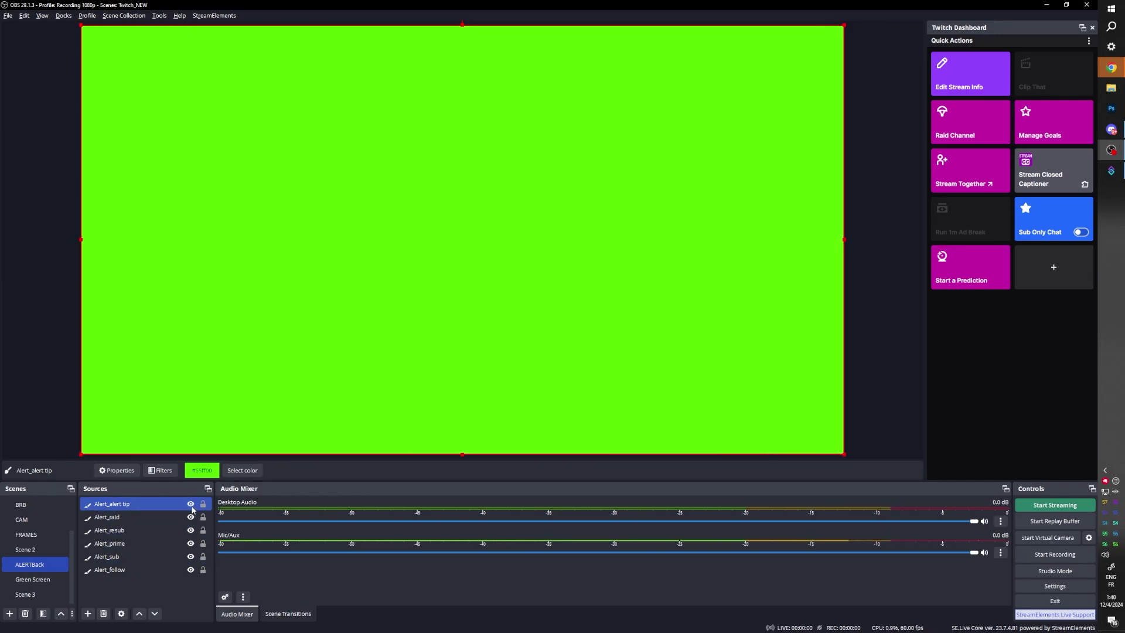
pyautogui.click(190, 504)
pyautogui.click(190, 517)
pyautogui.click(190, 529)
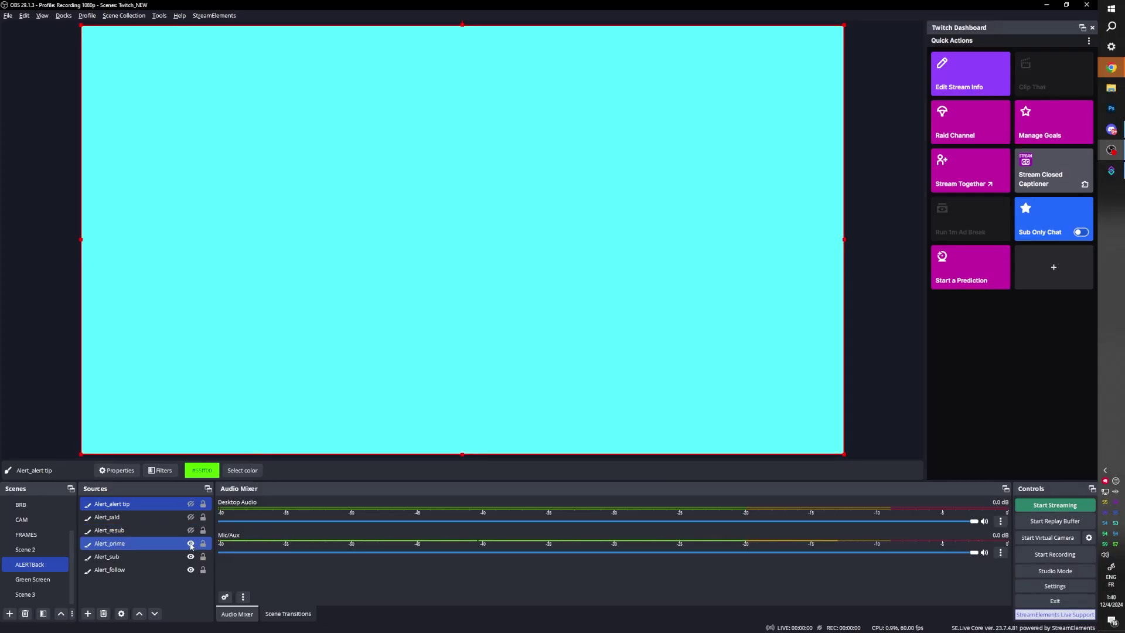
pyautogui.click(190, 543)
pyautogui.click(191, 556)
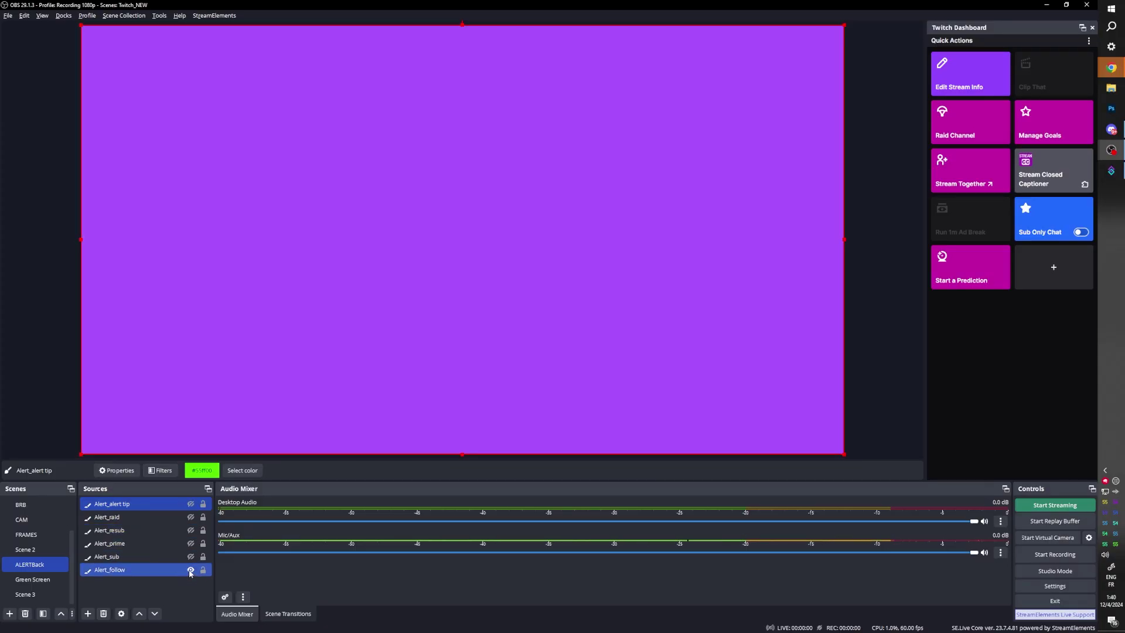
pyautogui.click(190, 570)
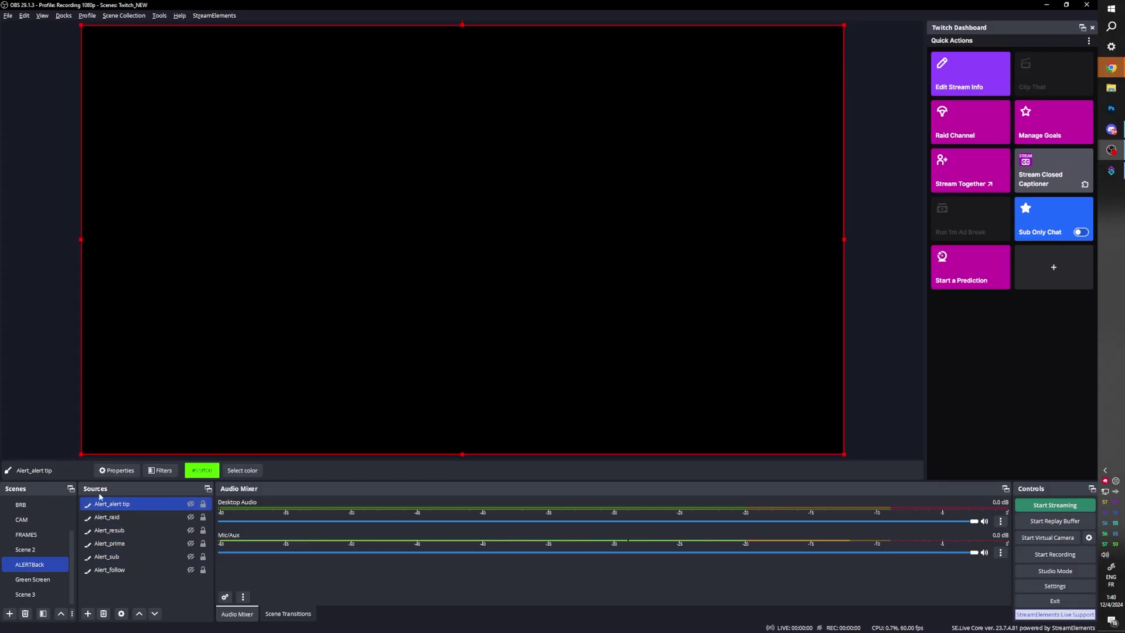
pyautogui.scroll(1, 47, 533)
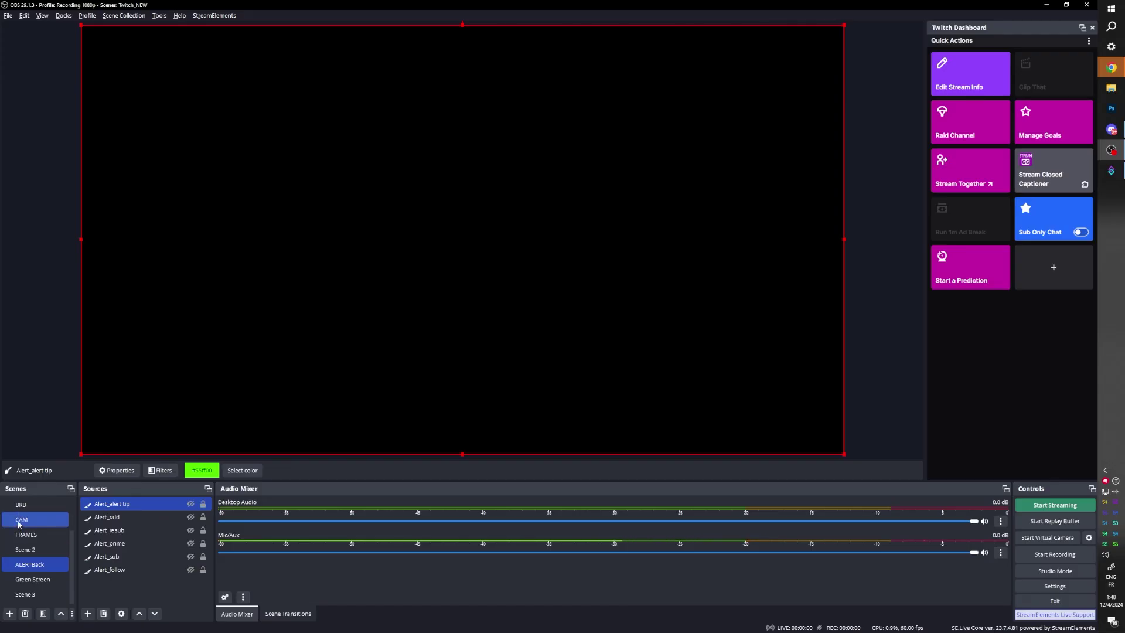
# Step: Switch between the GAME and CAM scenes, ending on GAME with CAM_group 2 selected
pyautogui.click(47, 534)
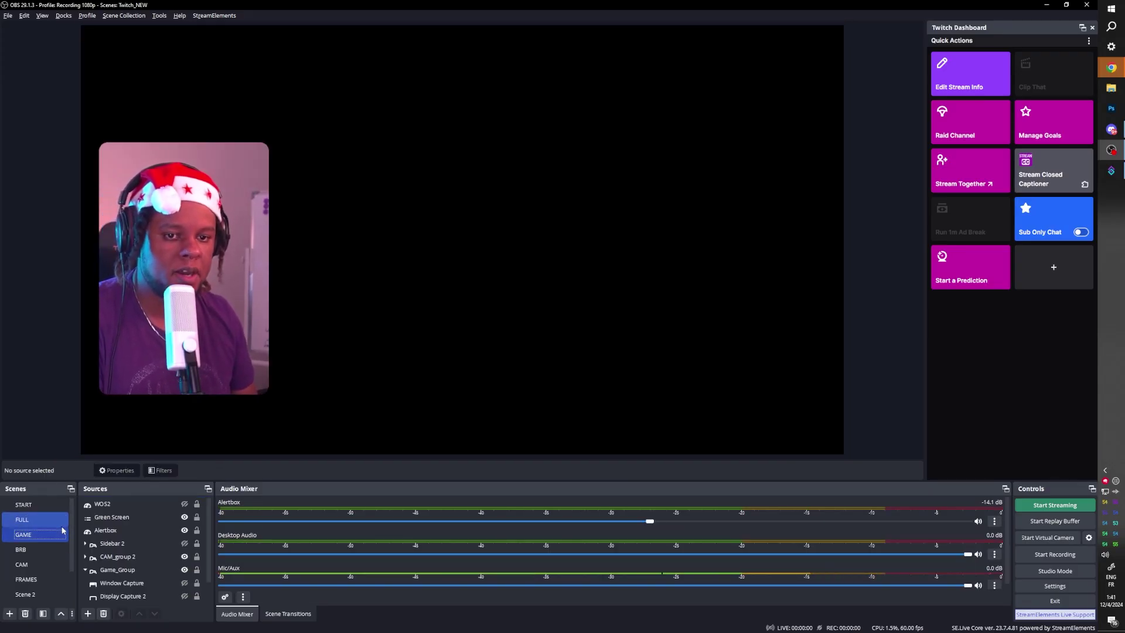
pyautogui.click(37, 565)
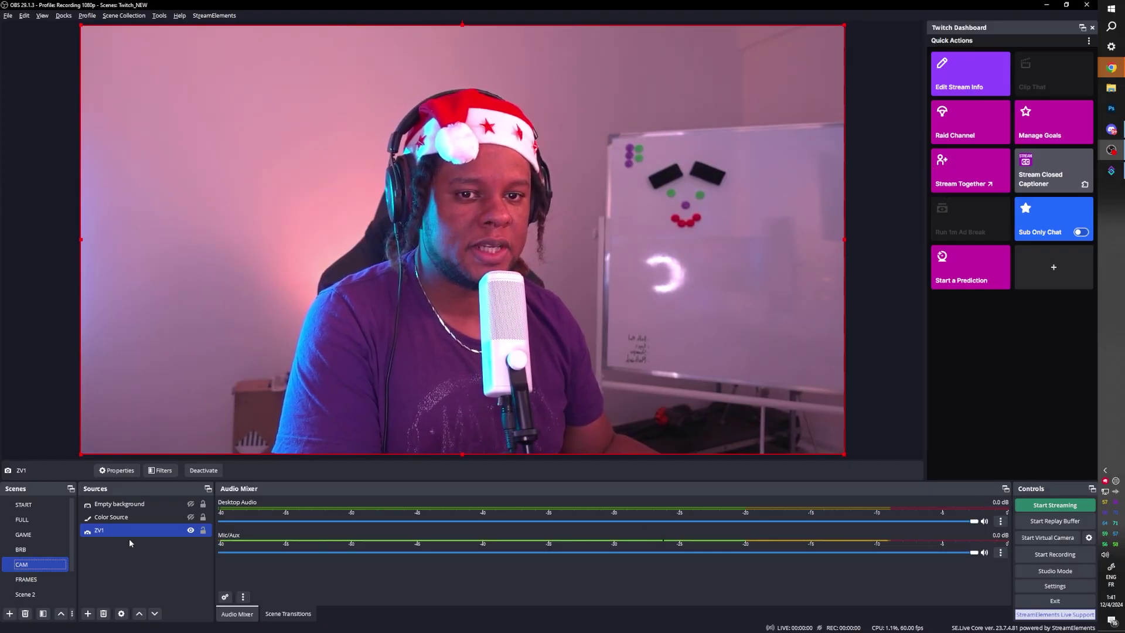
pyautogui.click(26, 538)
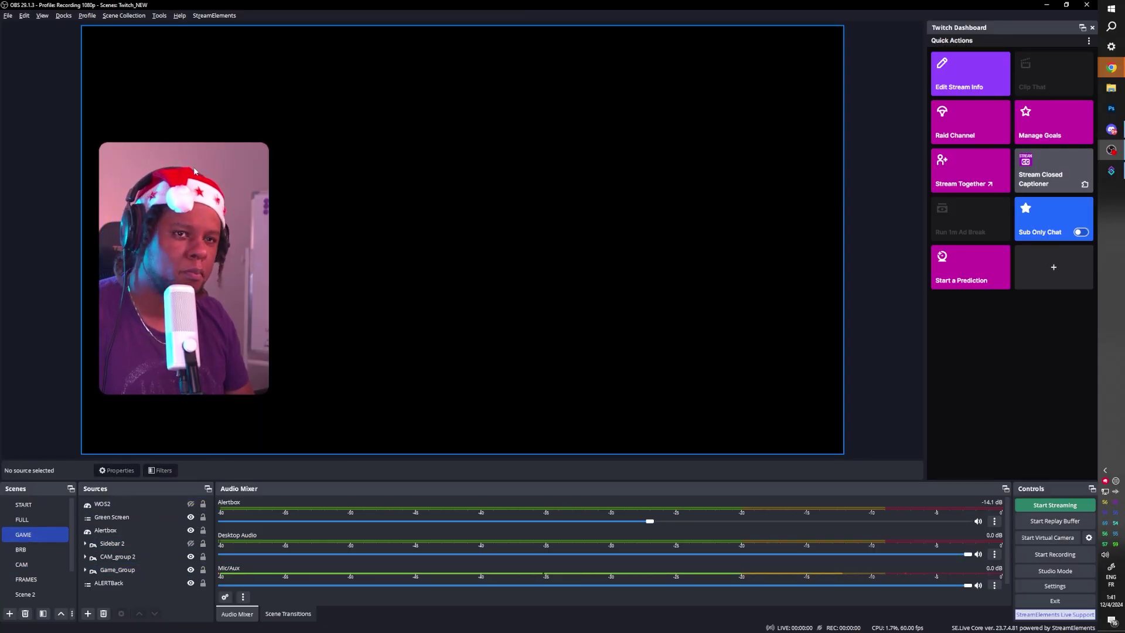
pyautogui.click(115, 544)
pyautogui.click(120, 557)
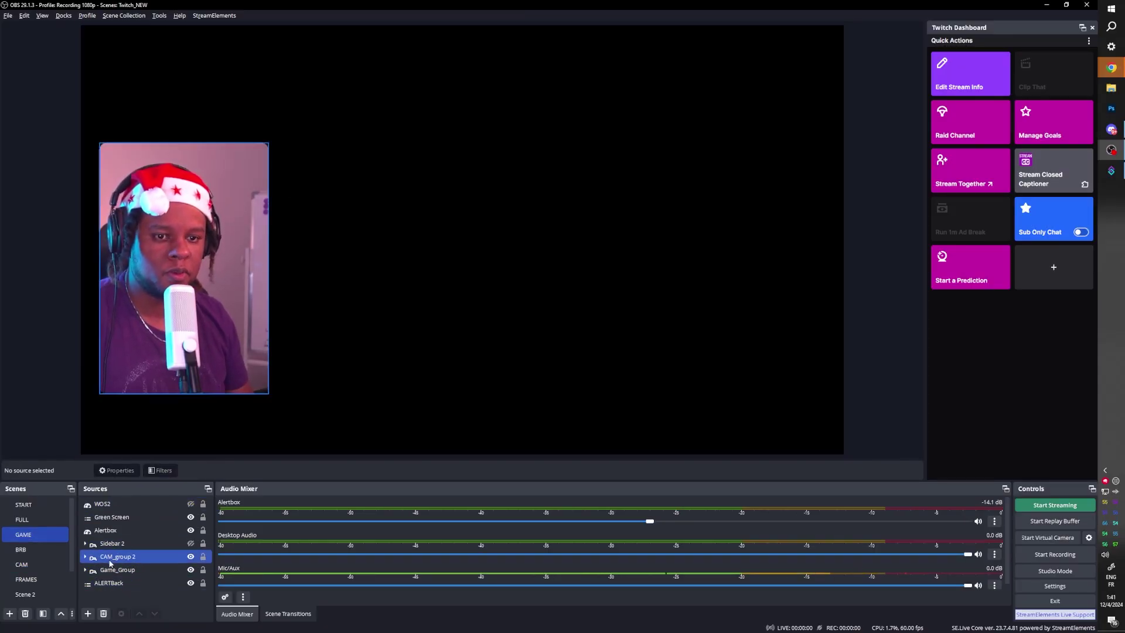
# Step: Review CAM_group 2's visibility and its Advanced Mask and rounded-corner filters
pyautogui.click(191, 557)
pyautogui.click(191, 557)
pyautogui.click(116, 558)
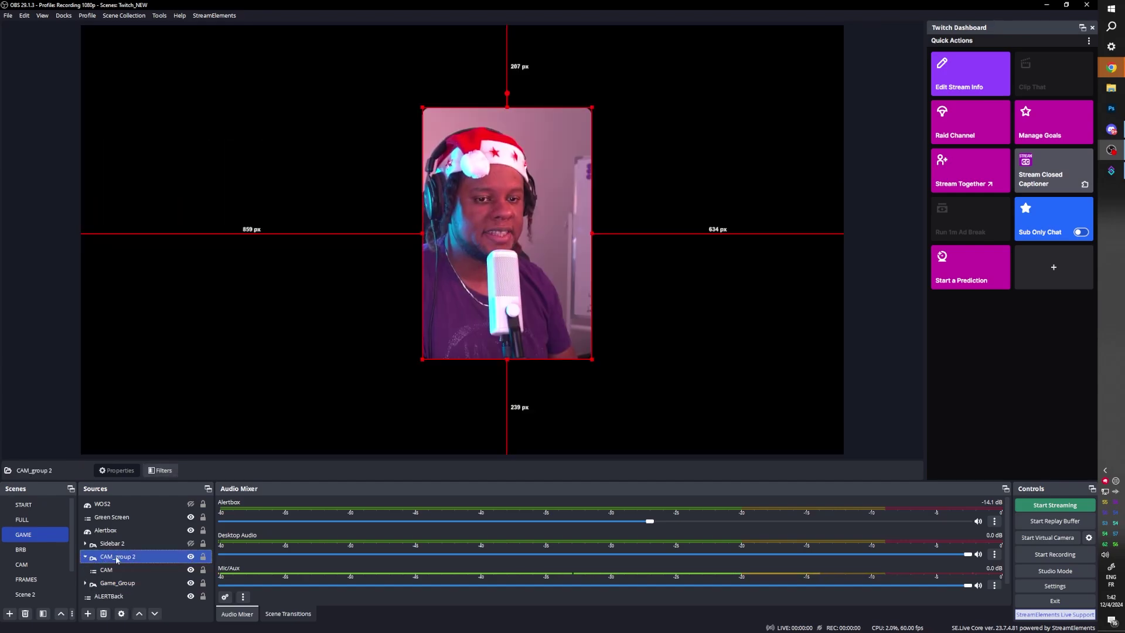
pyautogui.click(160, 470)
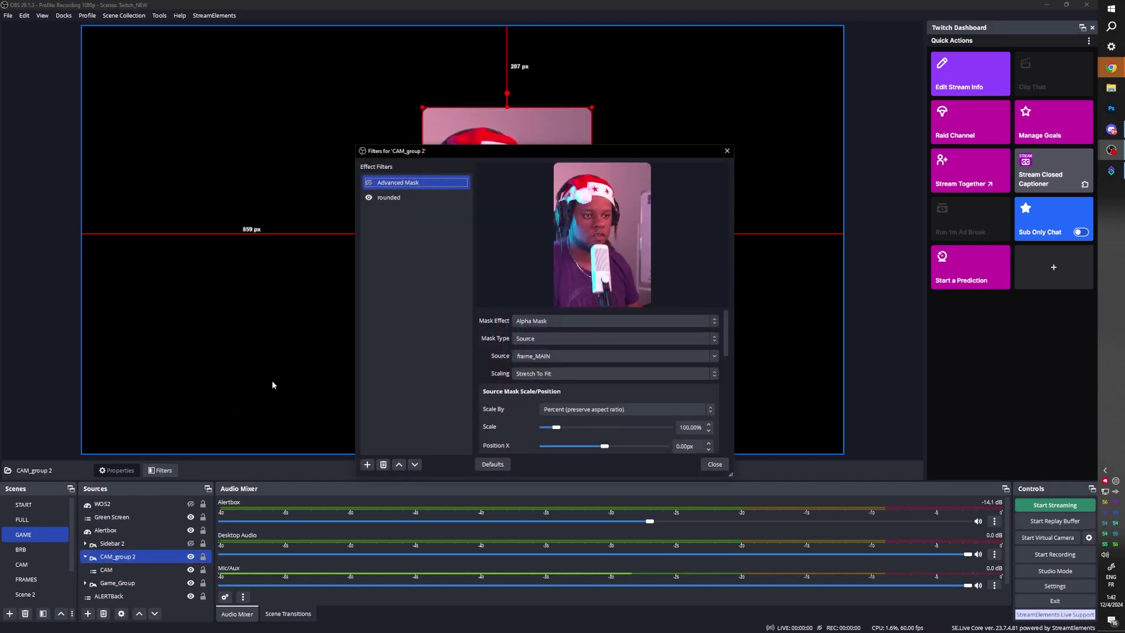
pyautogui.click(402, 197)
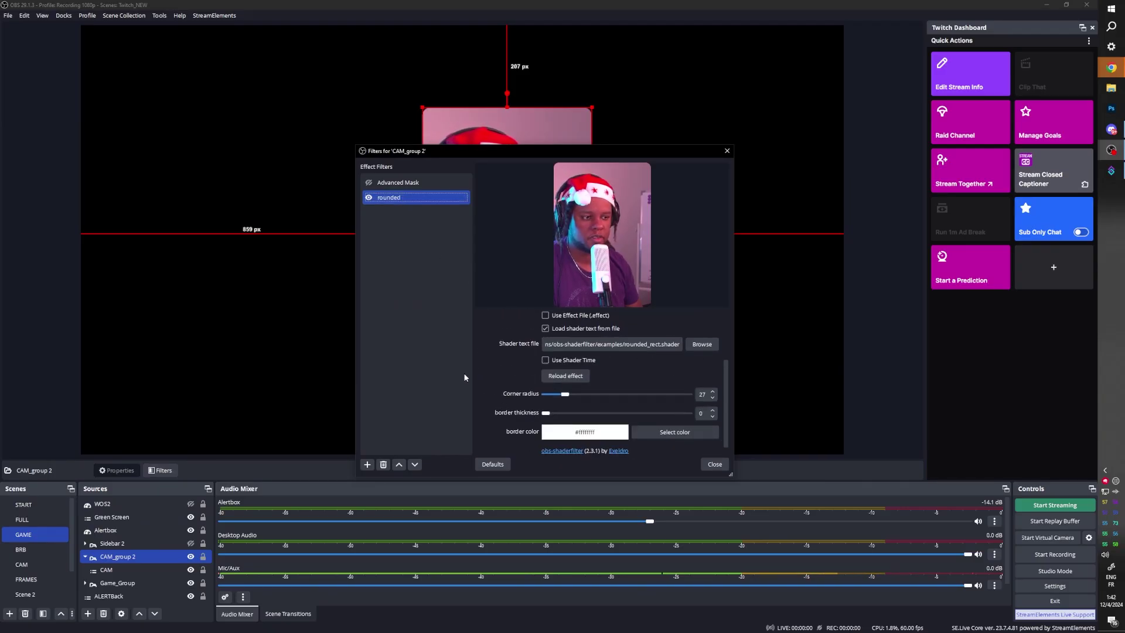
pyautogui.click(715, 464)
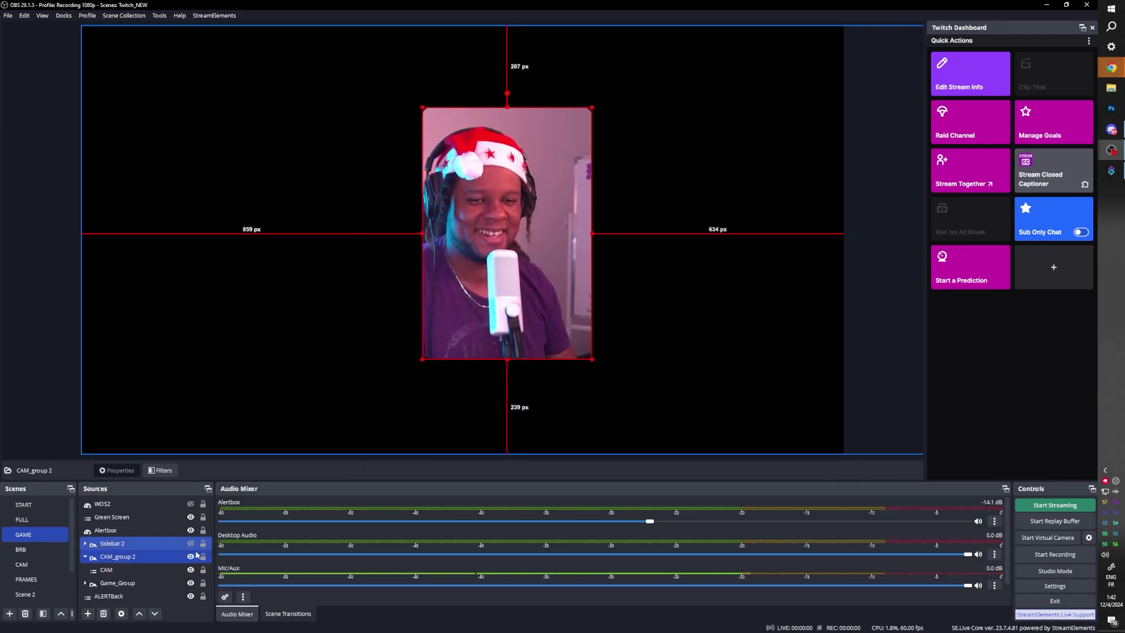
# Step: Crop the CAM webcam to a narrow portrait and move it left, 108 px from the edge
pyautogui.click(111, 570)
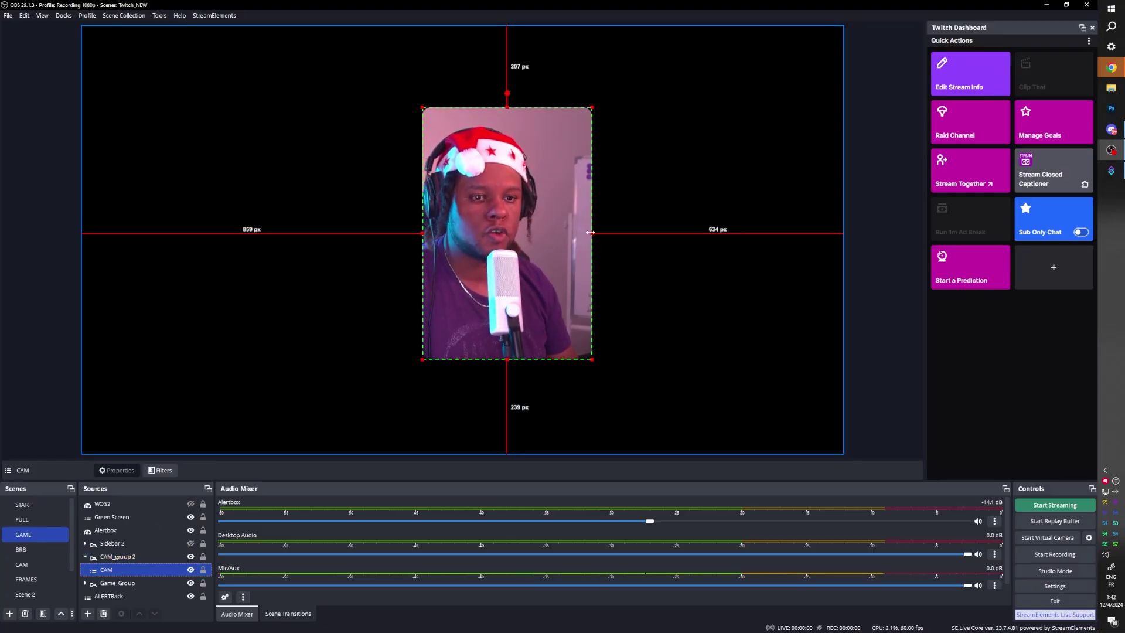
pyautogui.moveTo(592, 235); pyautogui.dragTo(736, 234)
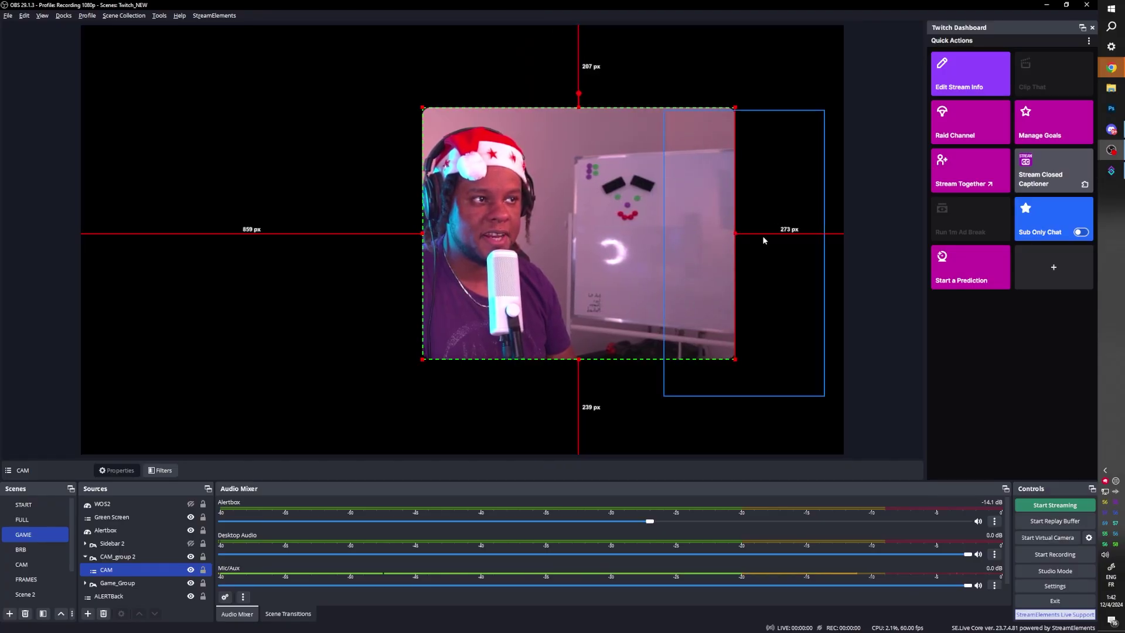
pyautogui.click(779, 118)
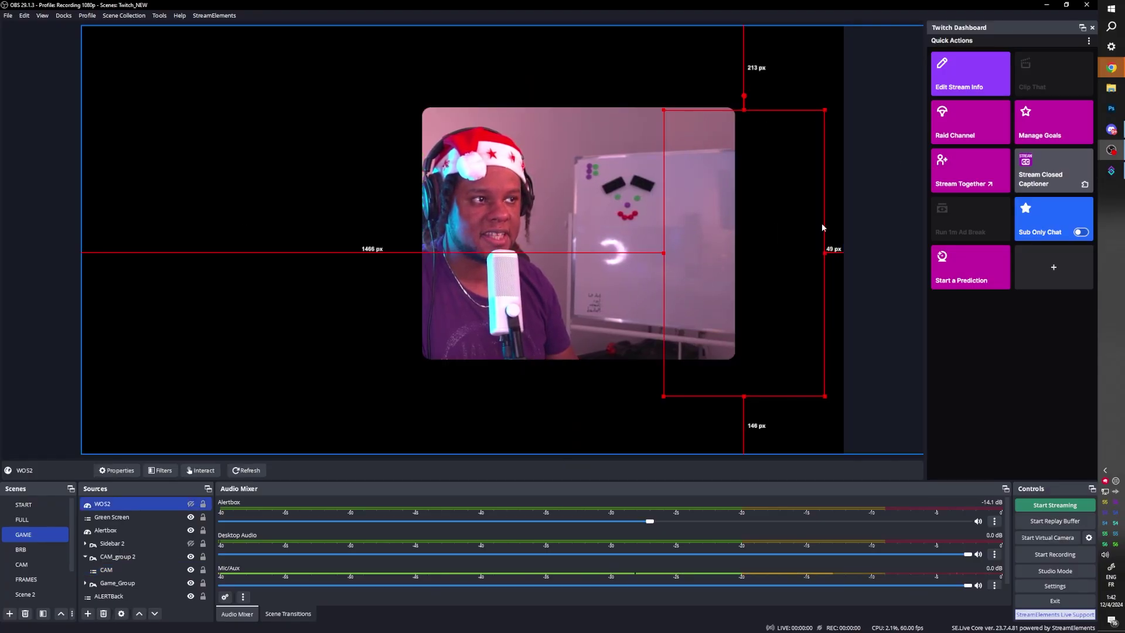
pyautogui.click(905, 200)
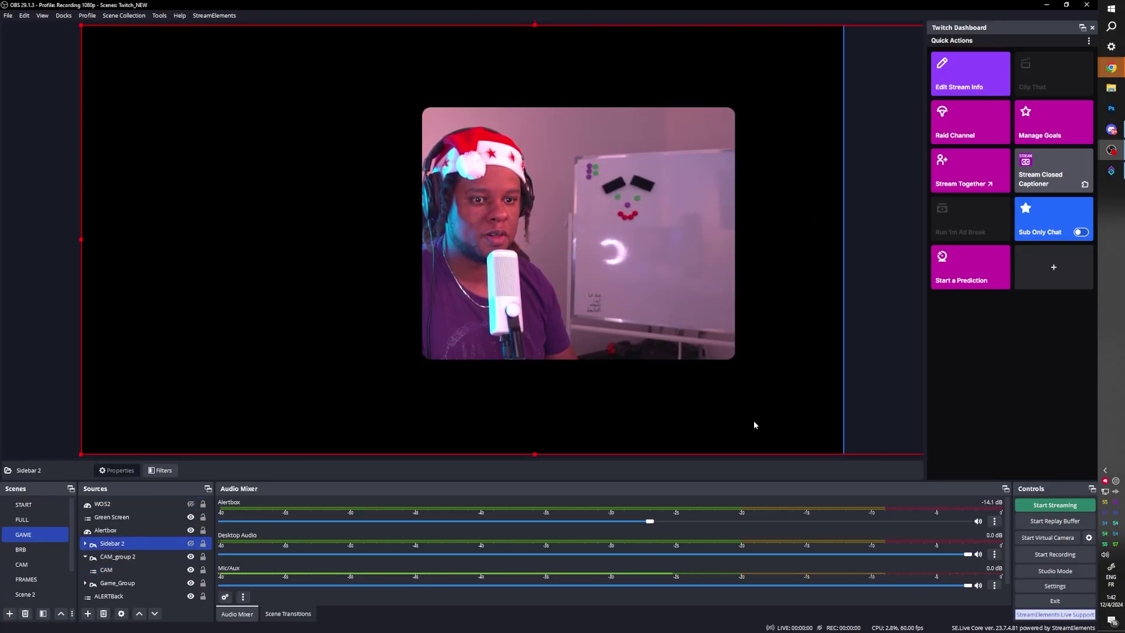
pyautogui.keyDown('ctrl'); pyautogui.click(103, 568); pyautogui.keyUp('ctrl')
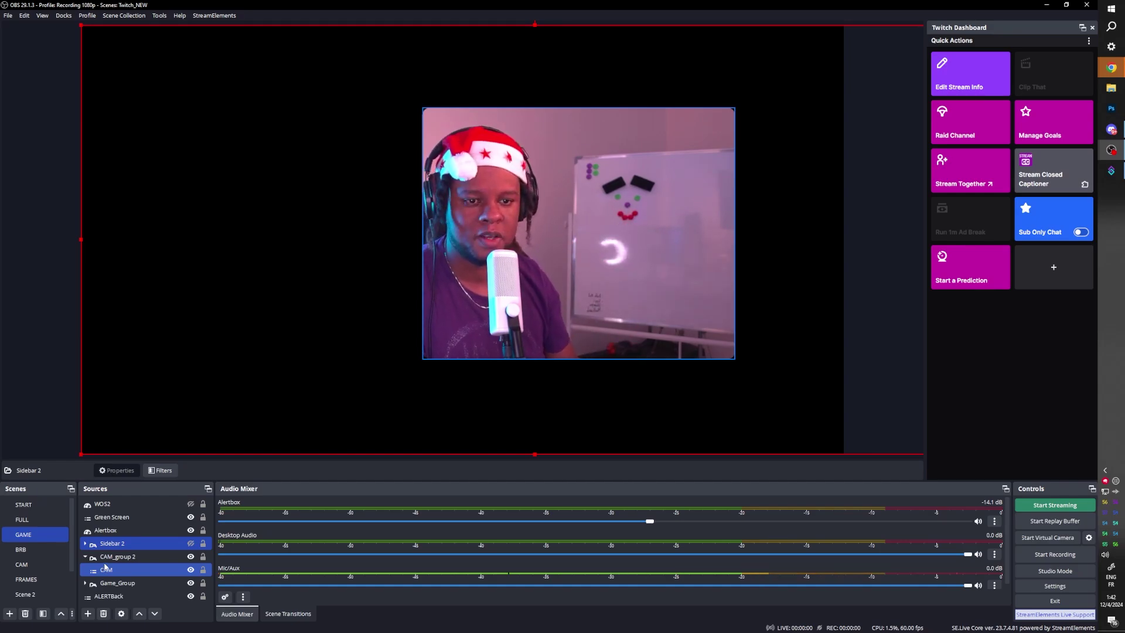
pyautogui.keyDown('ctrl'); pyautogui.click(116, 560); pyautogui.keyUp('ctrl')
pyautogui.click(117, 566)
pyautogui.moveTo(735, 233); pyautogui.dragTo(588, 245)
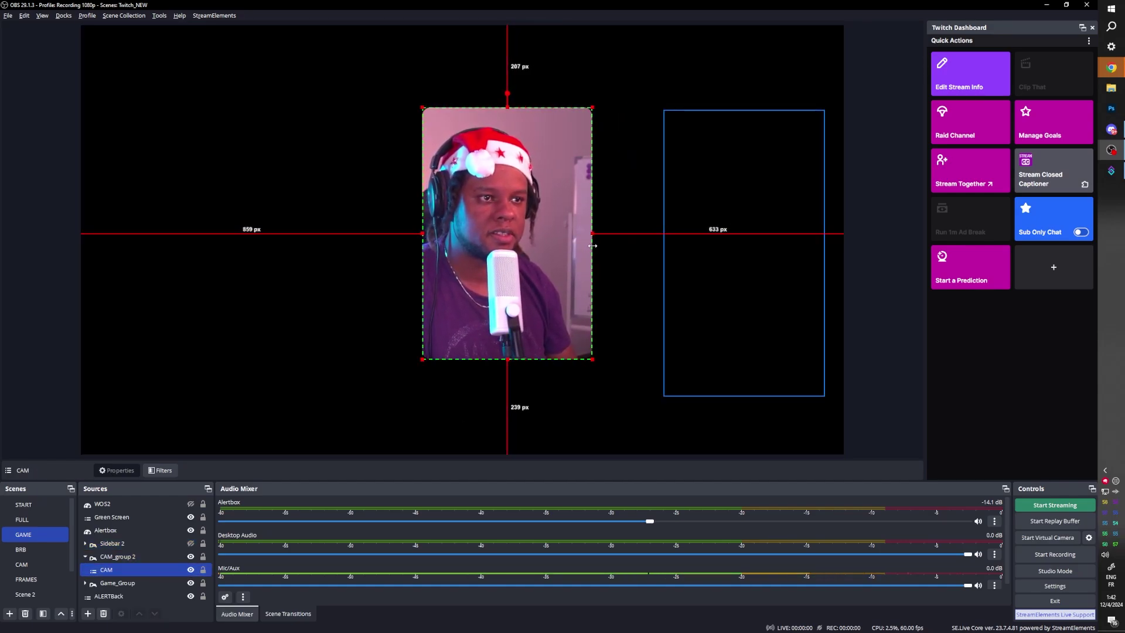
pyautogui.moveTo(519, 257); pyautogui.dragTo(223, 273)
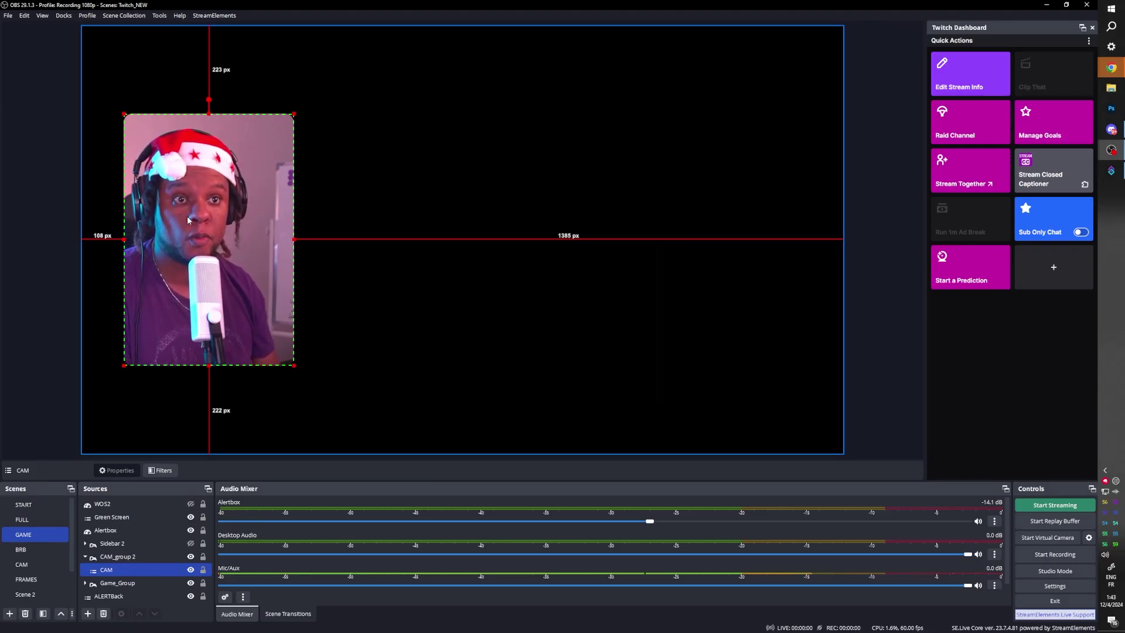
# Step: Make Display Capture 2 inside Game_Group visible behind the webcam in the GAME scene
pyautogui.click(85, 556)
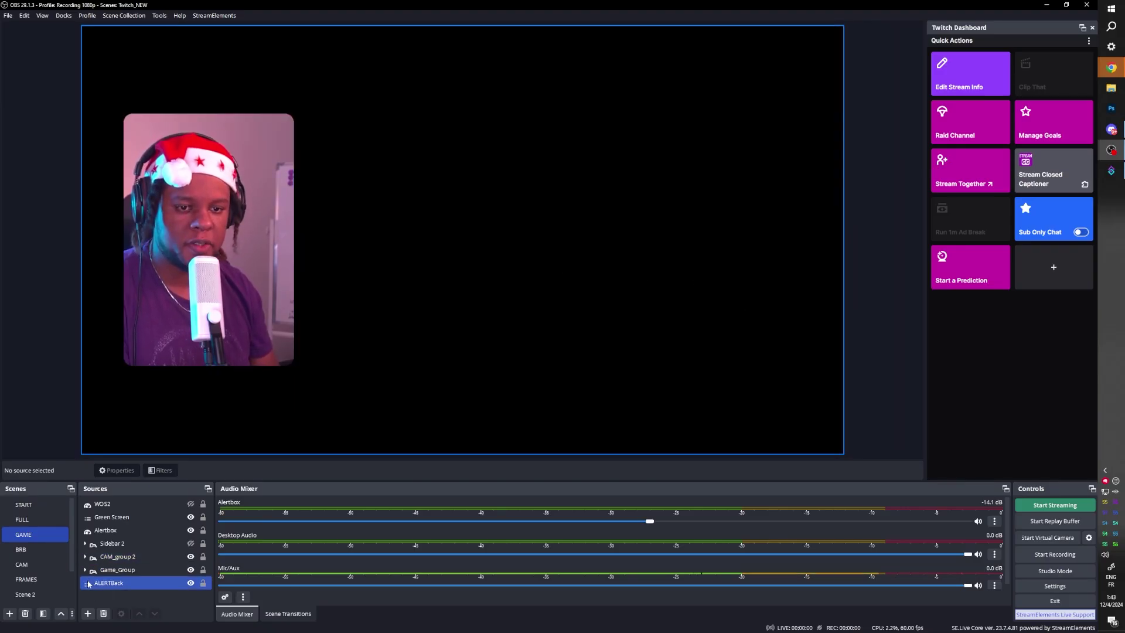
pyautogui.click(43, 520)
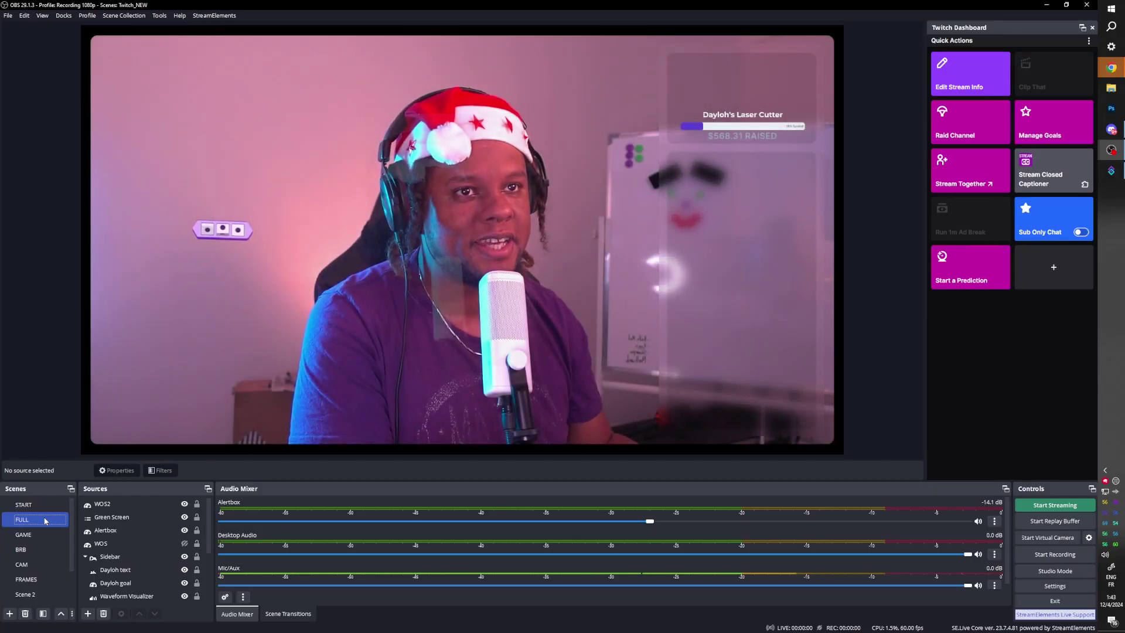
pyautogui.click(44, 534)
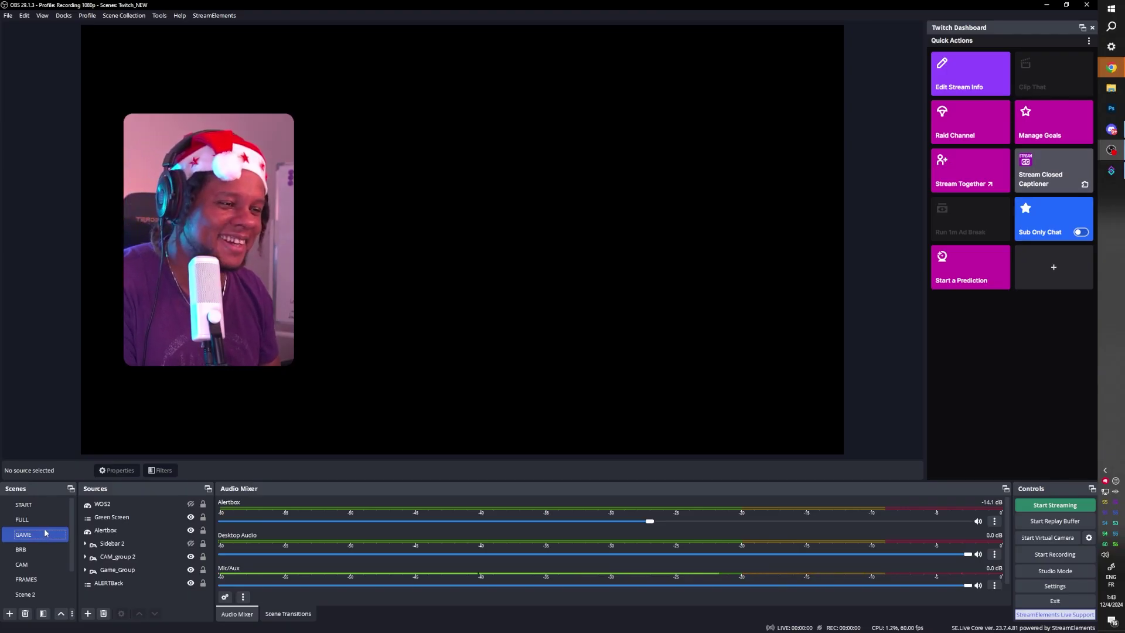
pyautogui.click(86, 570)
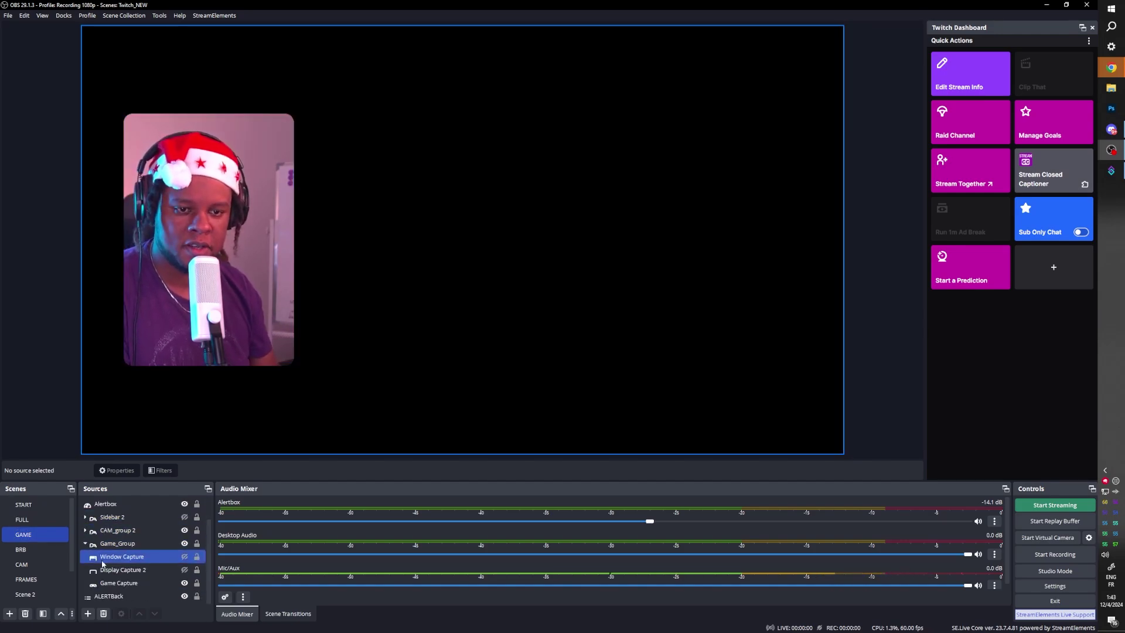
pyautogui.click(185, 570)
pyautogui.click(885, 324)
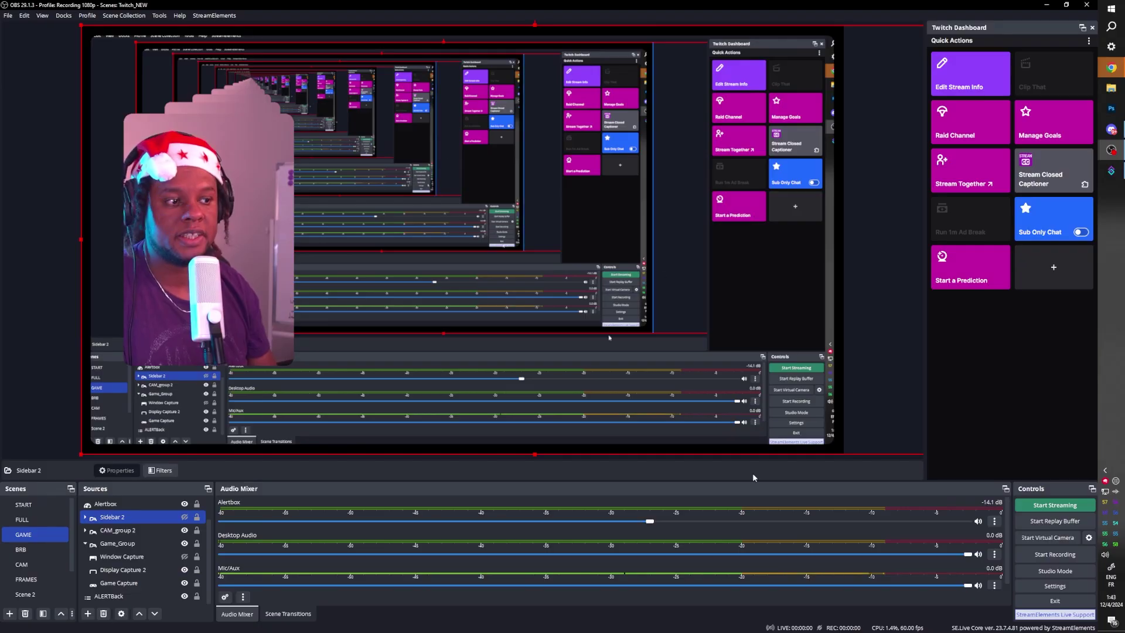
# Step: Add a gameplay Media Source into Game_Group above Window Capture and toggle its visibility
pyautogui.click(432, 379)
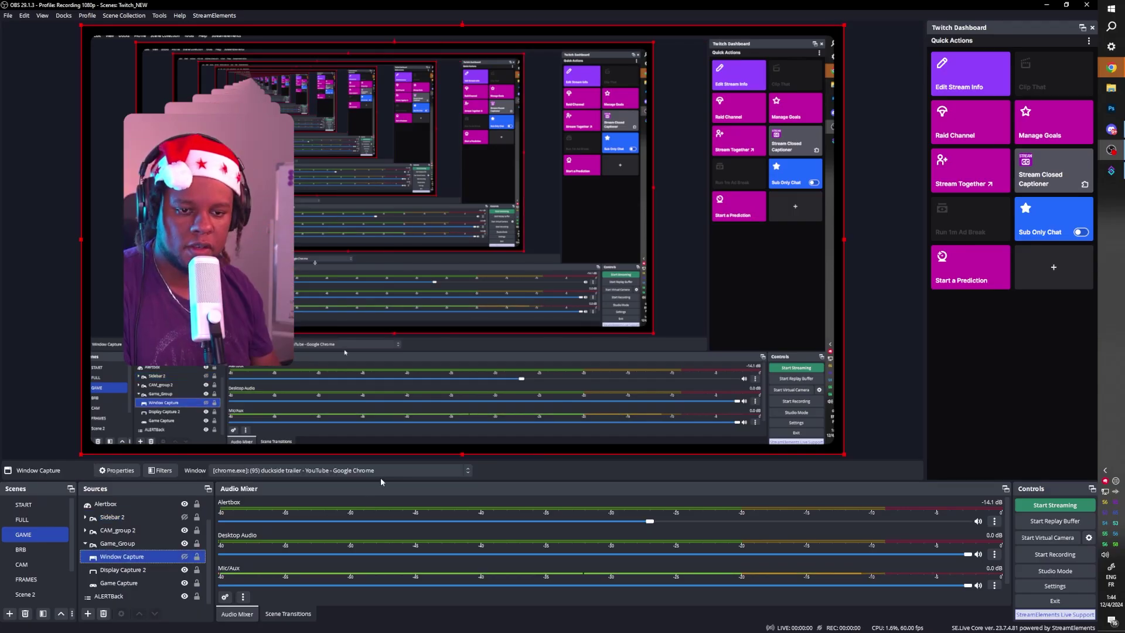
pyautogui.click(88, 614)
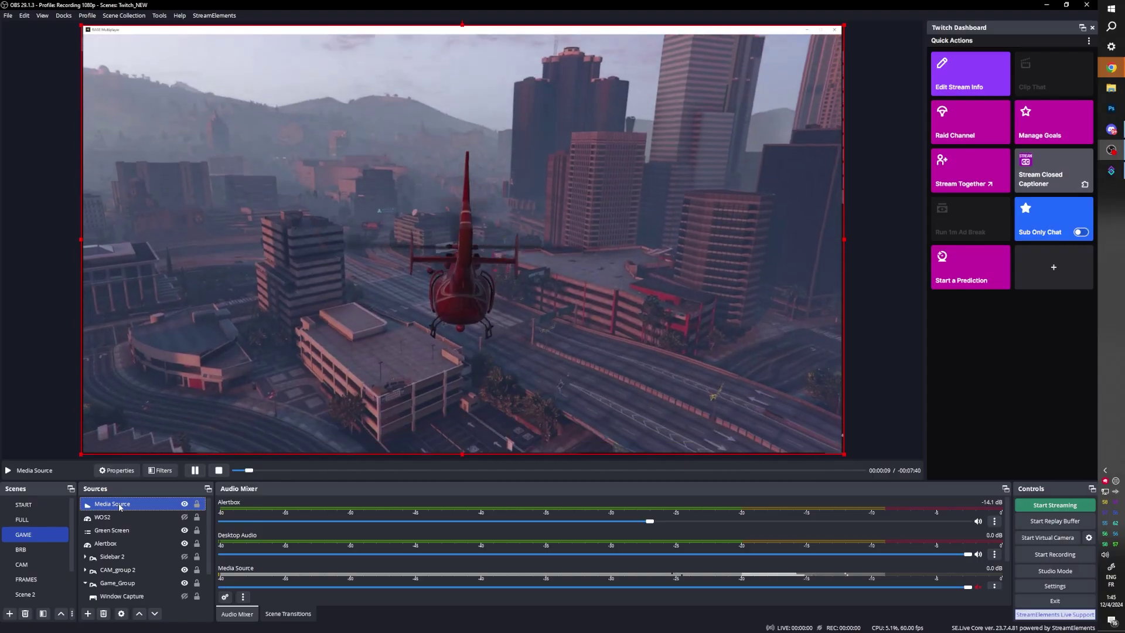
pyautogui.moveTo(119, 506); pyautogui.dragTo(132, 589)
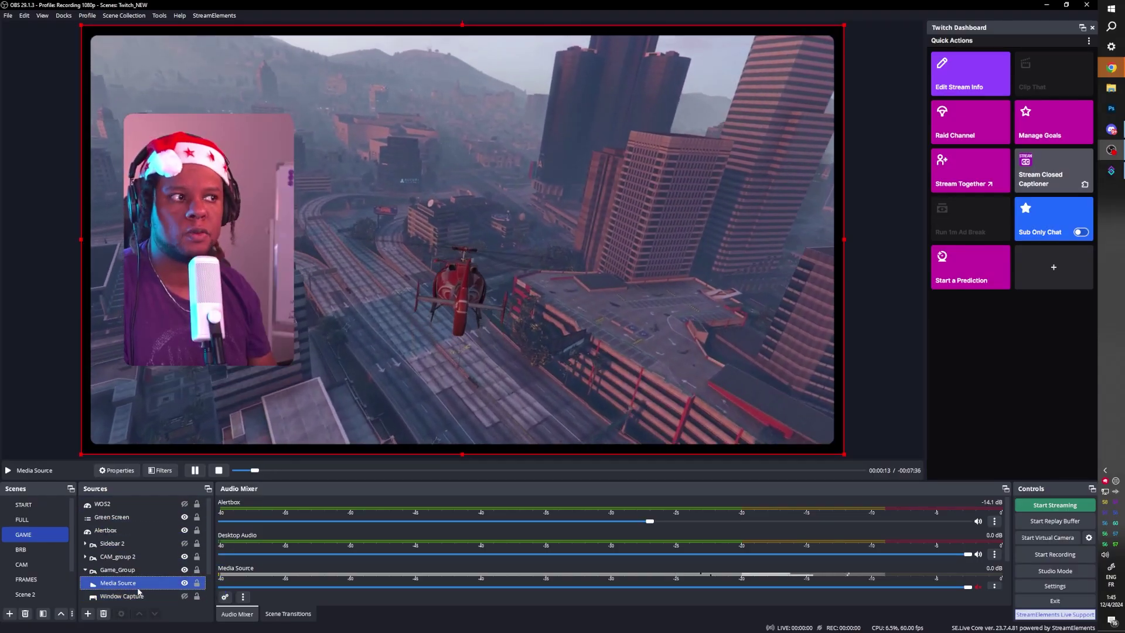
pyautogui.scroll(-1, 147, 580)
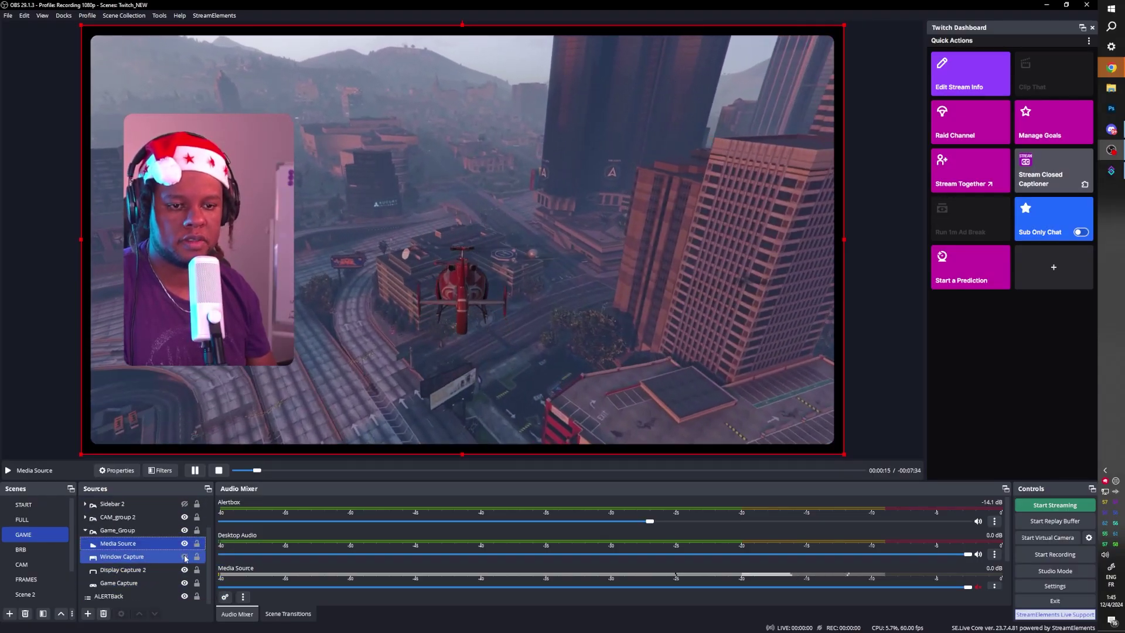
pyautogui.click(185, 545)
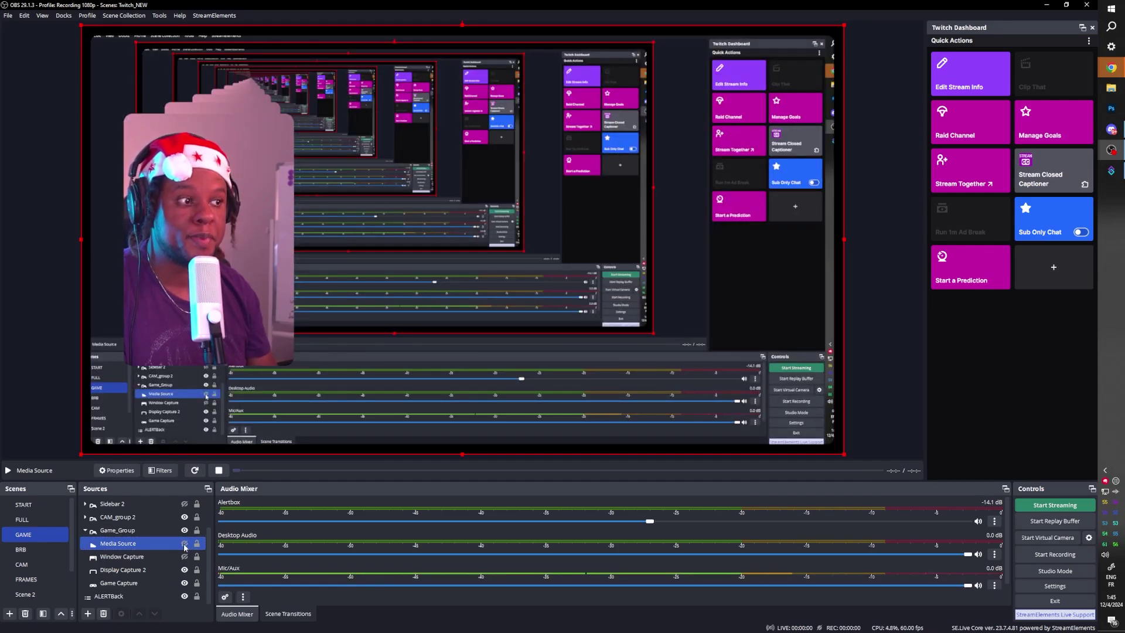
pyautogui.click(185, 545)
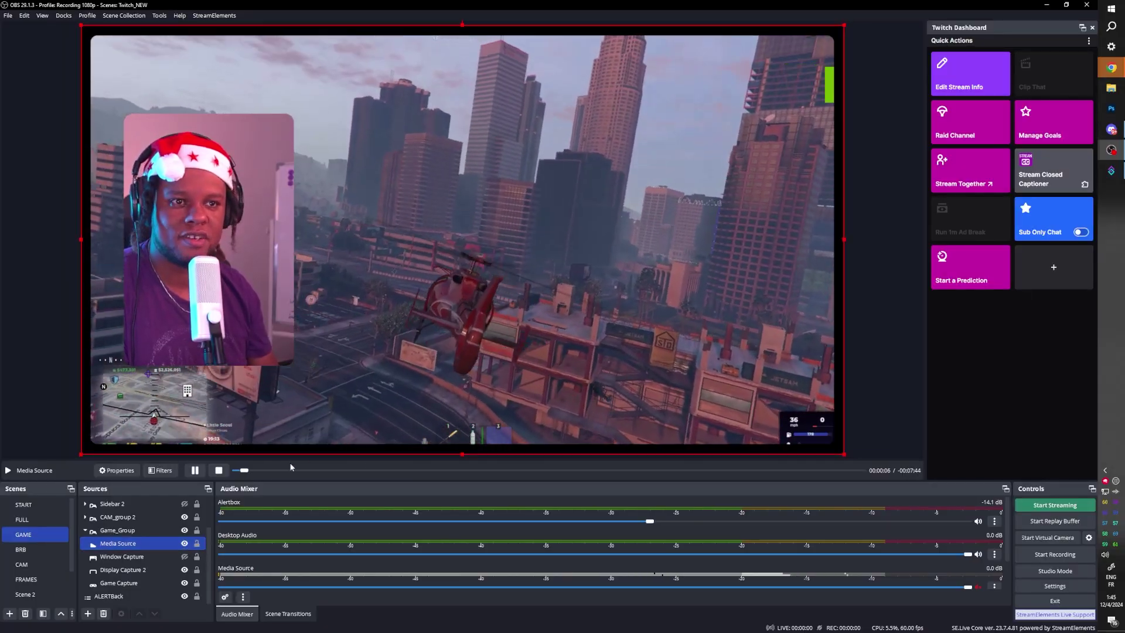
# Step: Show the Sidebar 2 goal widget over the gameplay footage
pyautogui.click(184, 504)
pyautogui.click(140, 518)
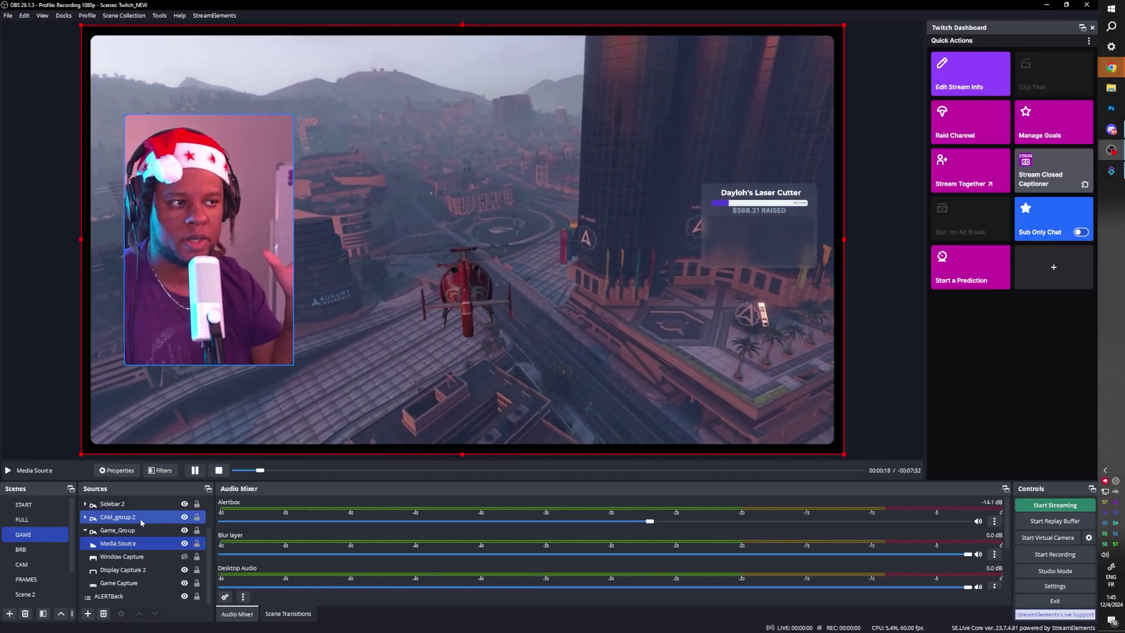
pyautogui.click(787, 250)
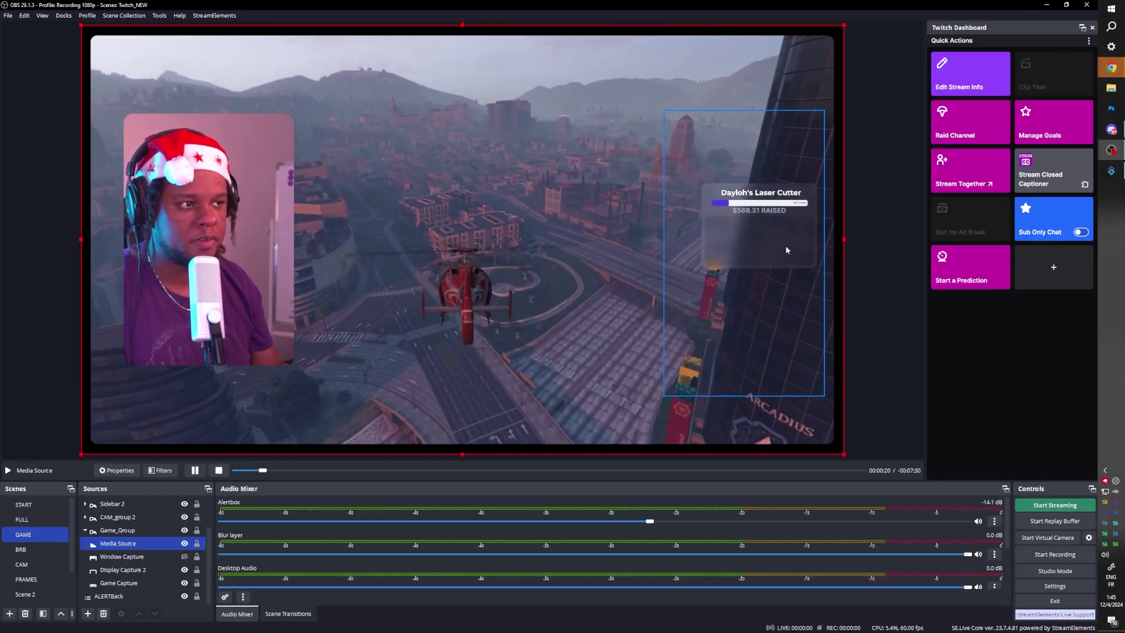
# Step: Switch to the TWITCH profile and send 'test' in the Chat dock
pyautogui.click(82, 16)
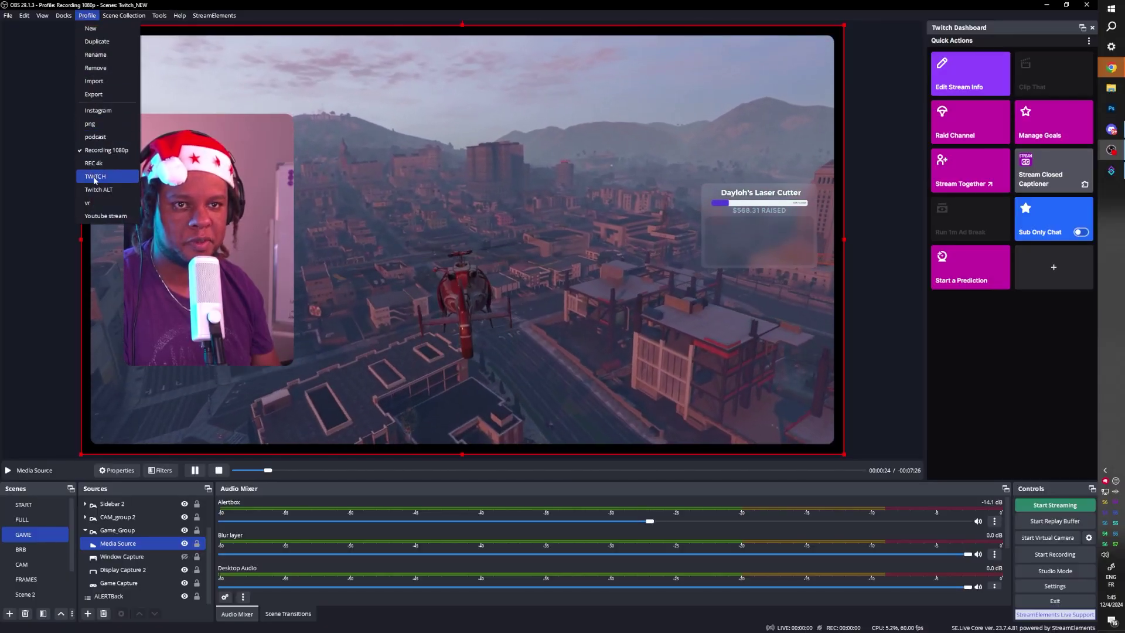
pyautogui.click(94, 177)
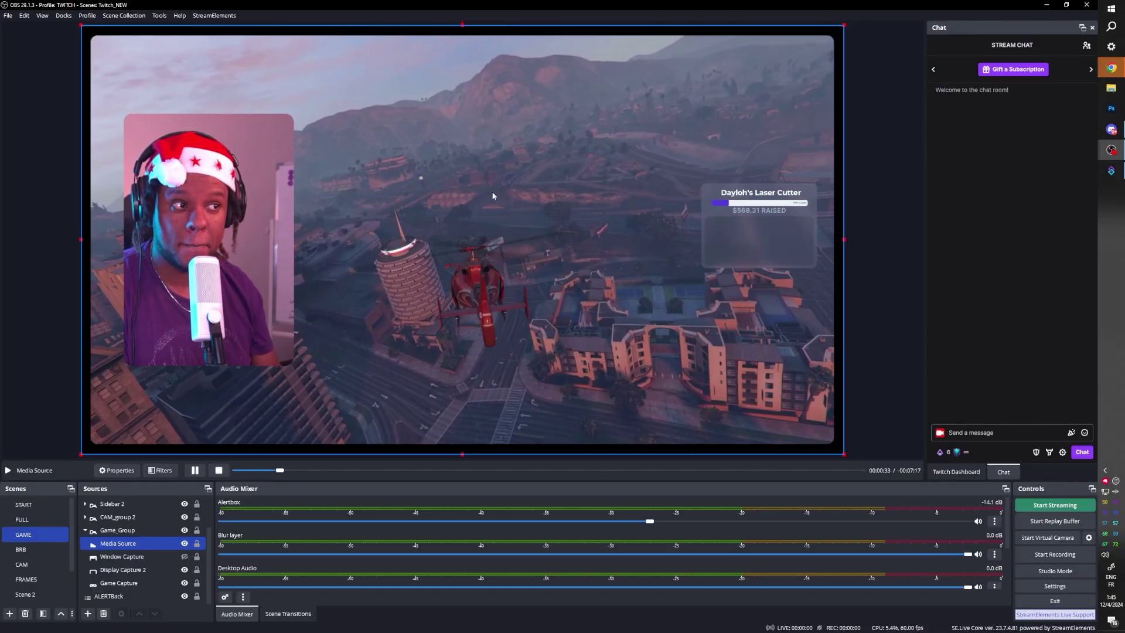
pyautogui.write('test')
pyautogui.press('Return')
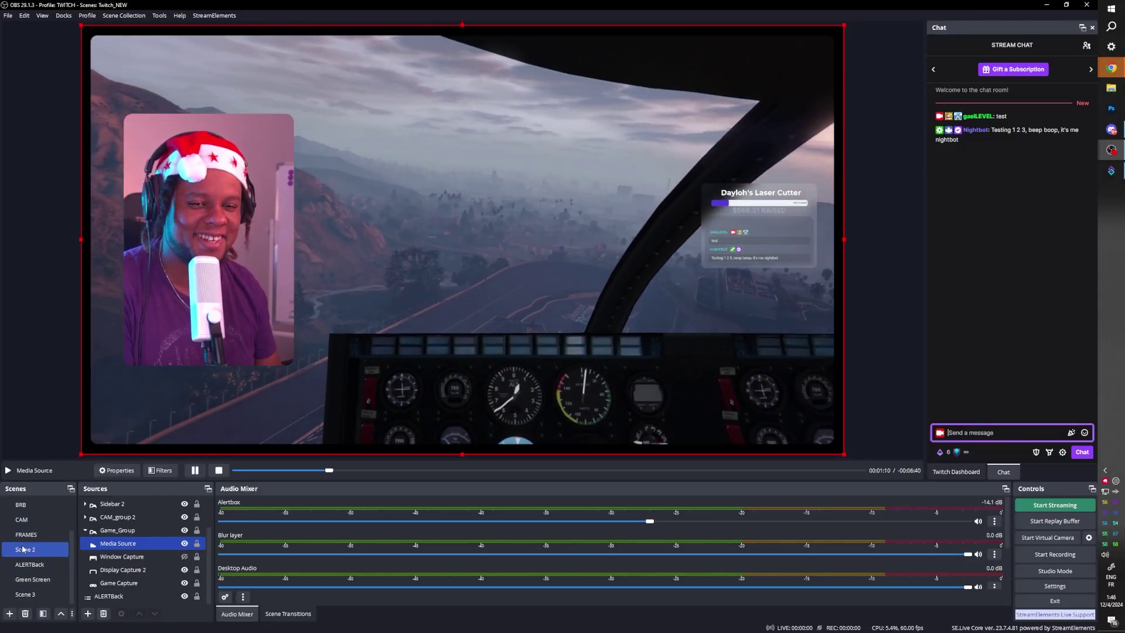
# Step: In the FRAMES scene, hide frame_MAIN and the frame_chat boxes, keeping the pink chat panel visible
pyautogui.click(23, 541)
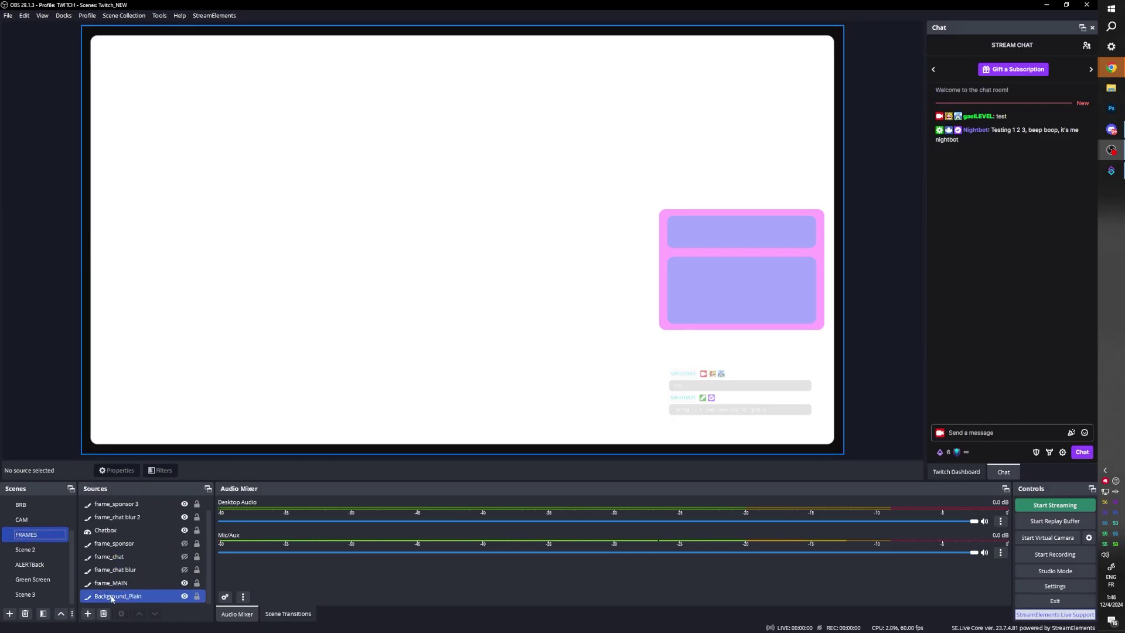
pyautogui.click(185, 583)
pyautogui.click(185, 570)
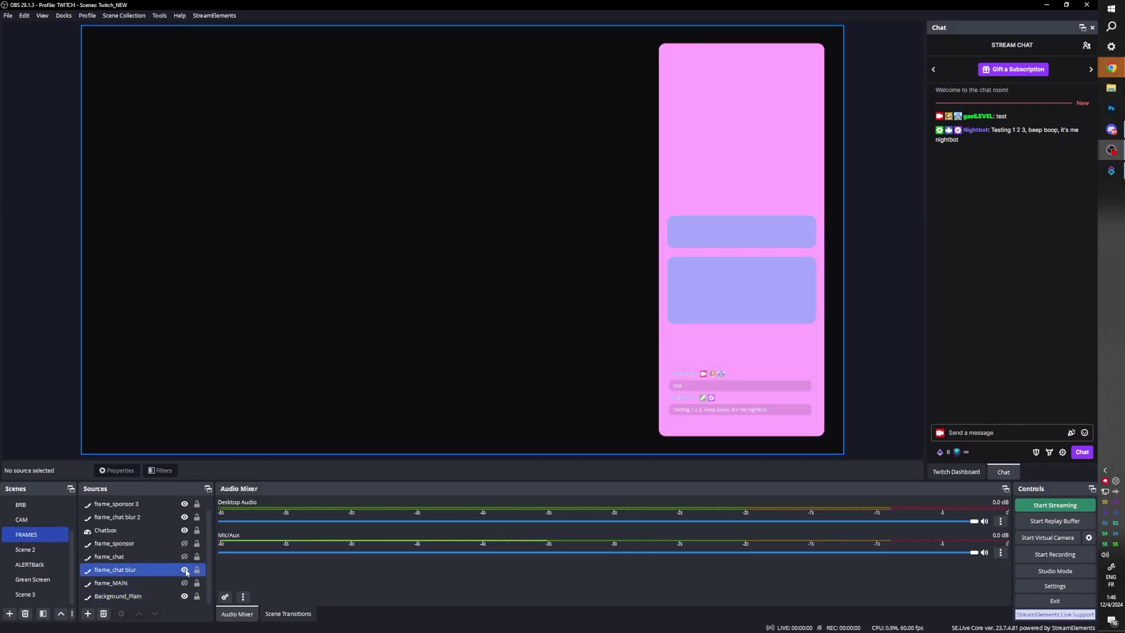
pyautogui.click(185, 571)
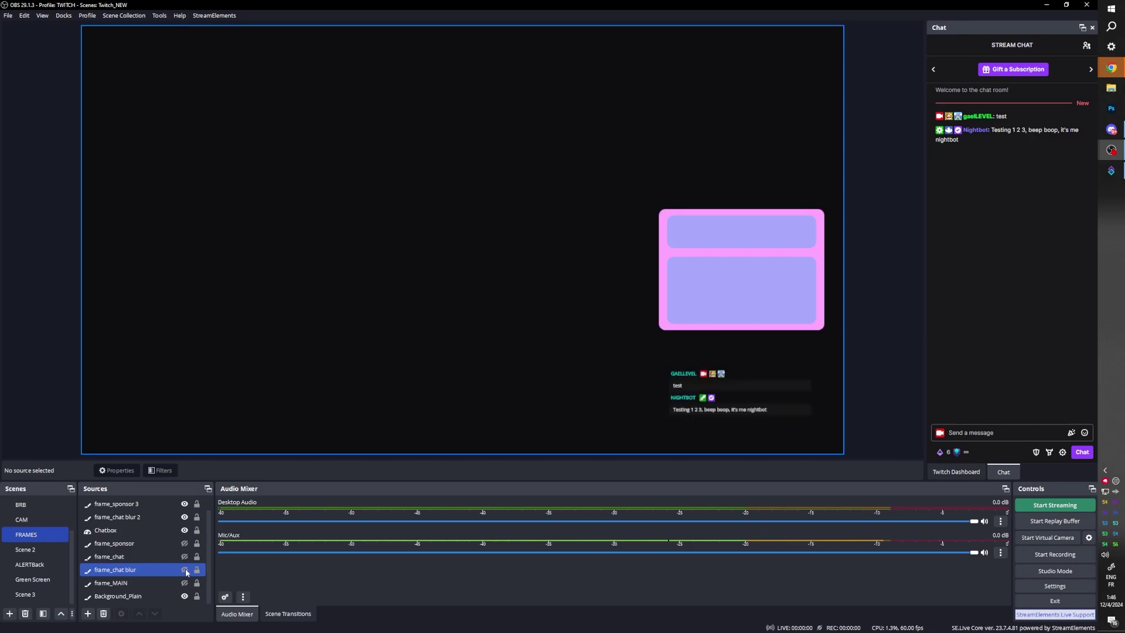
pyautogui.click(185, 568)
pyautogui.click(185, 557)
pyautogui.click(185, 557)
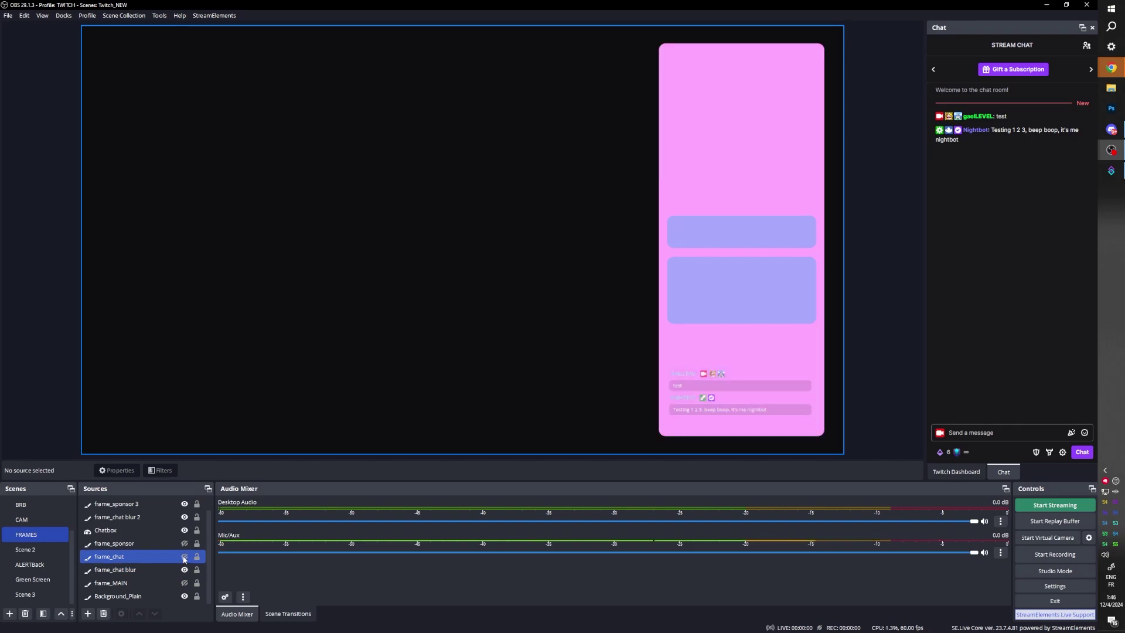
pyautogui.click(185, 557)
pyautogui.click(184, 557)
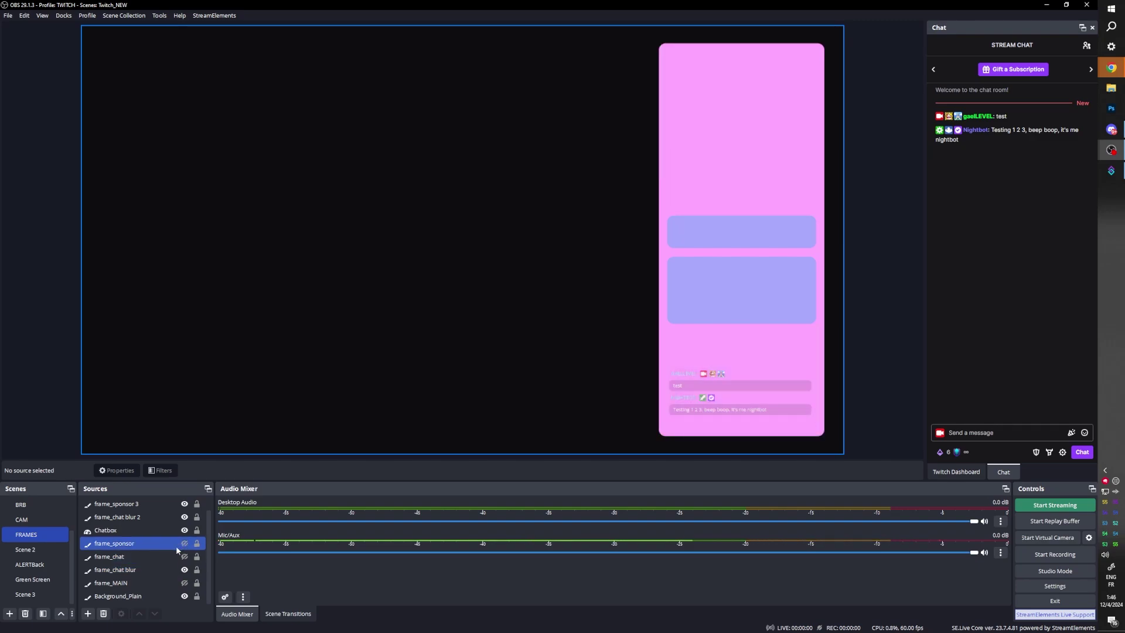
# Step: Hide Chatbox, frame_chat blur 2 and frame_sponsor 3, leaving the dark background and pink panel
pyautogui.click(156, 545)
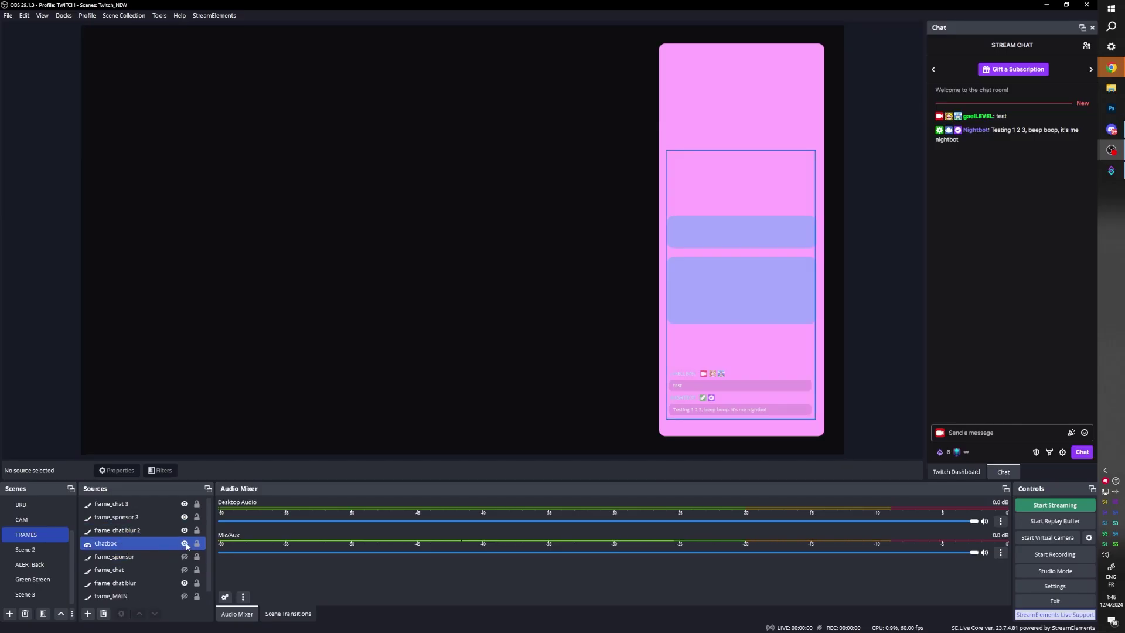
pyautogui.click(185, 544)
pyautogui.click(186, 533)
pyautogui.click(184, 529)
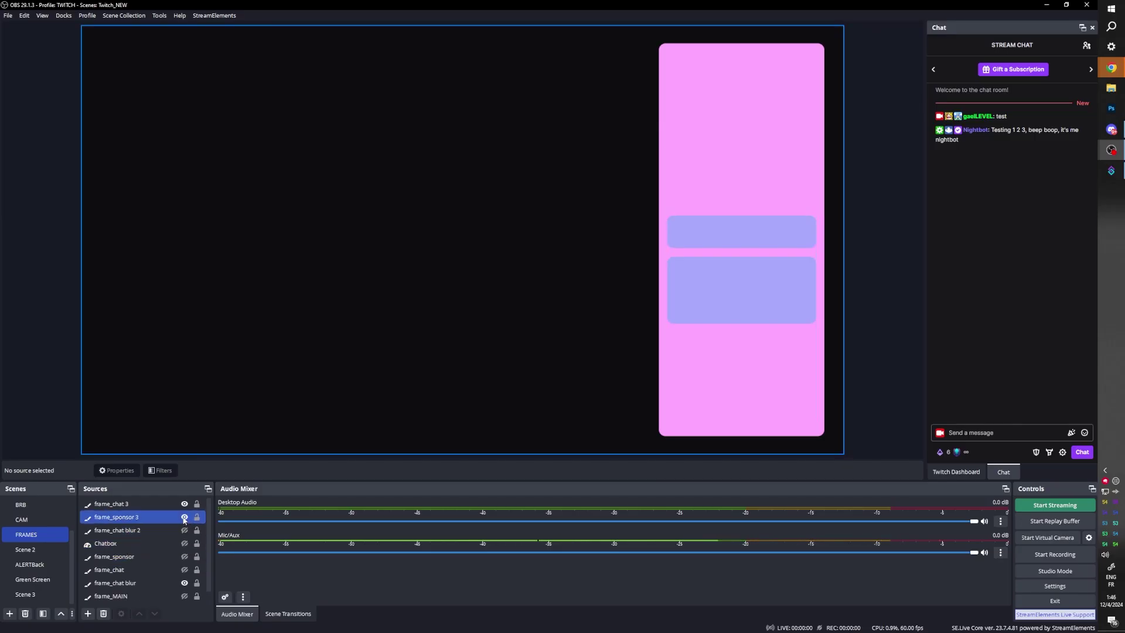
pyautogui.click(184, 517)
pyautogui.scroll(-1, 146, 551)
pyautogui.click(147, 571)
pyautogui.click(142, 596)
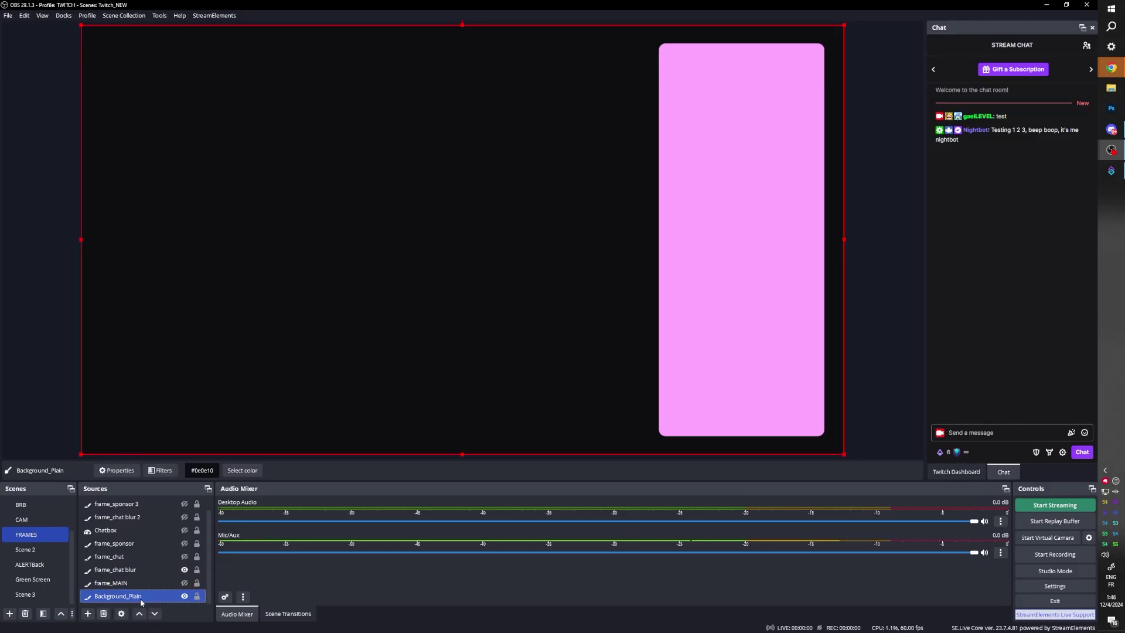
# Step: Make the white frame_MAIN frame visible again in the FRAMES scene
pyautogui.click(176, 584)
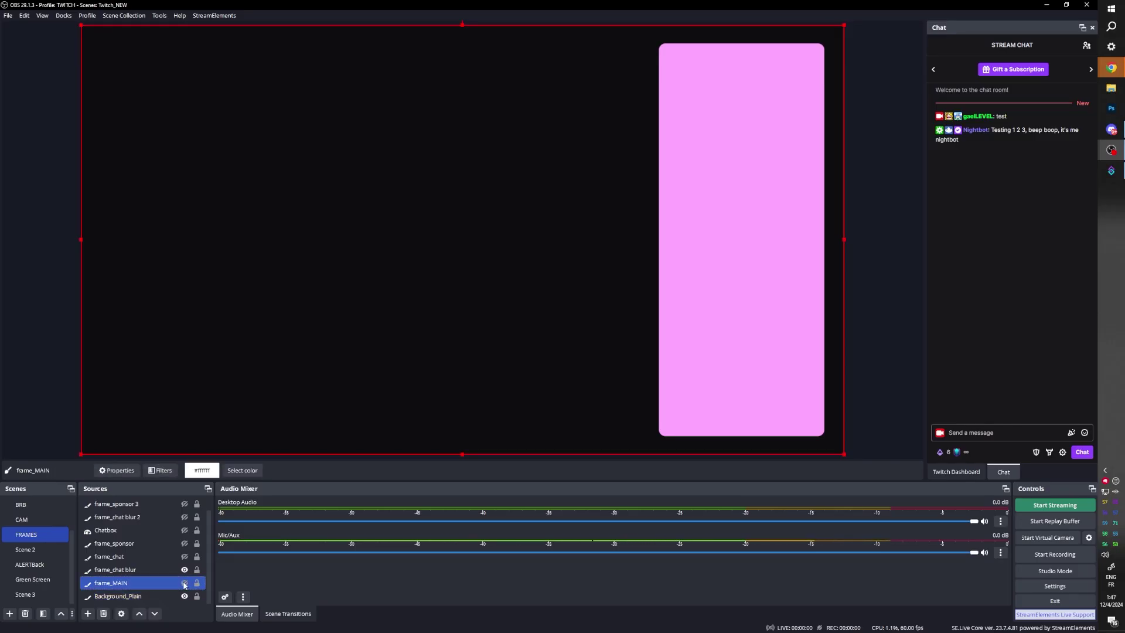
pyautogui.click(184, 583)
pyautogui.click(184, 583)
pyautogui.click(184, 583)
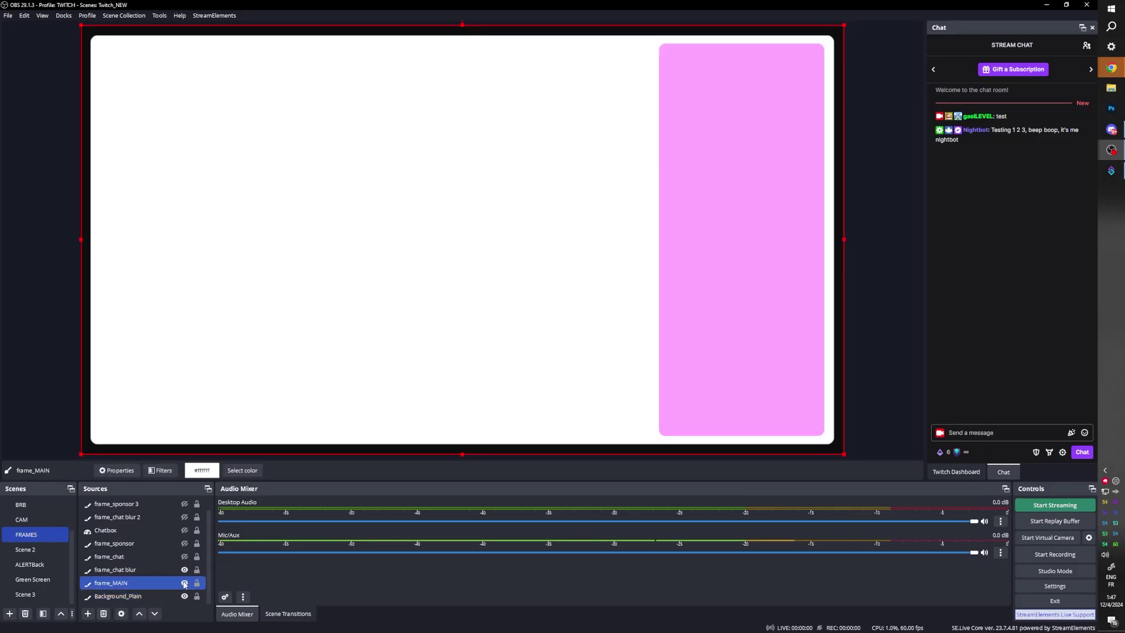
pyautogui.click(184, 582)
pyautogui.click(184, 583)
# Step: Show the lavender frame_chat and frame_sponsor boxes, and select Chatbox to check its placement in the sidebar
pyautogui.keyDown('ctrl'); pyautogui.click(183, 560); pyautogui.keyUp('ctrl')
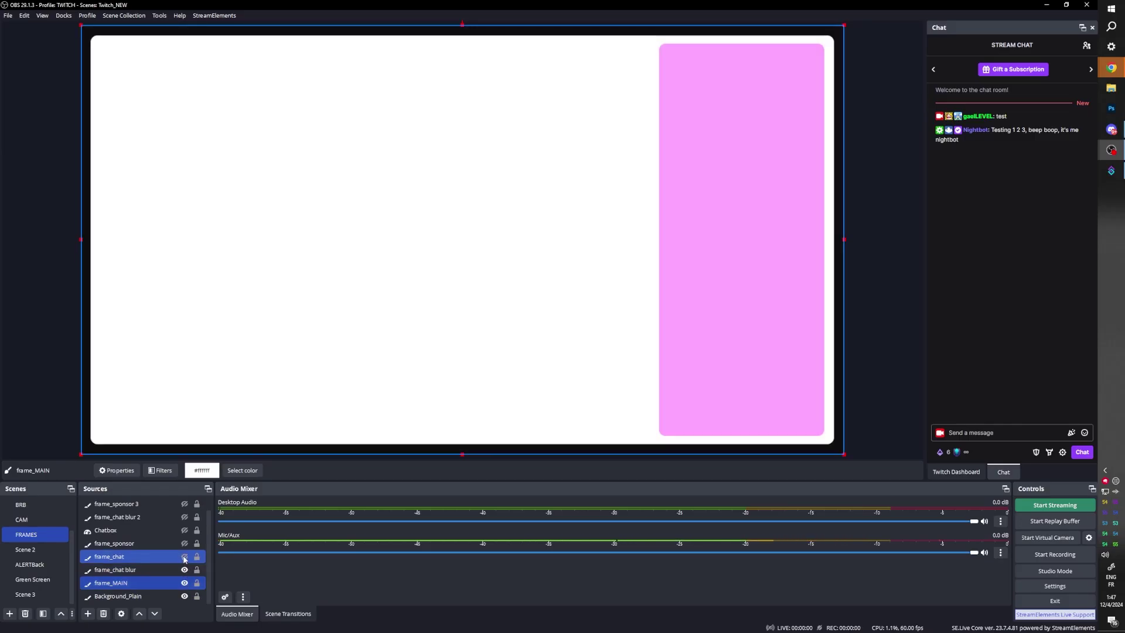
pyautogui.click(184, 556)
pyautogui.click(184, 556)
pyautogui.click(184, 556)
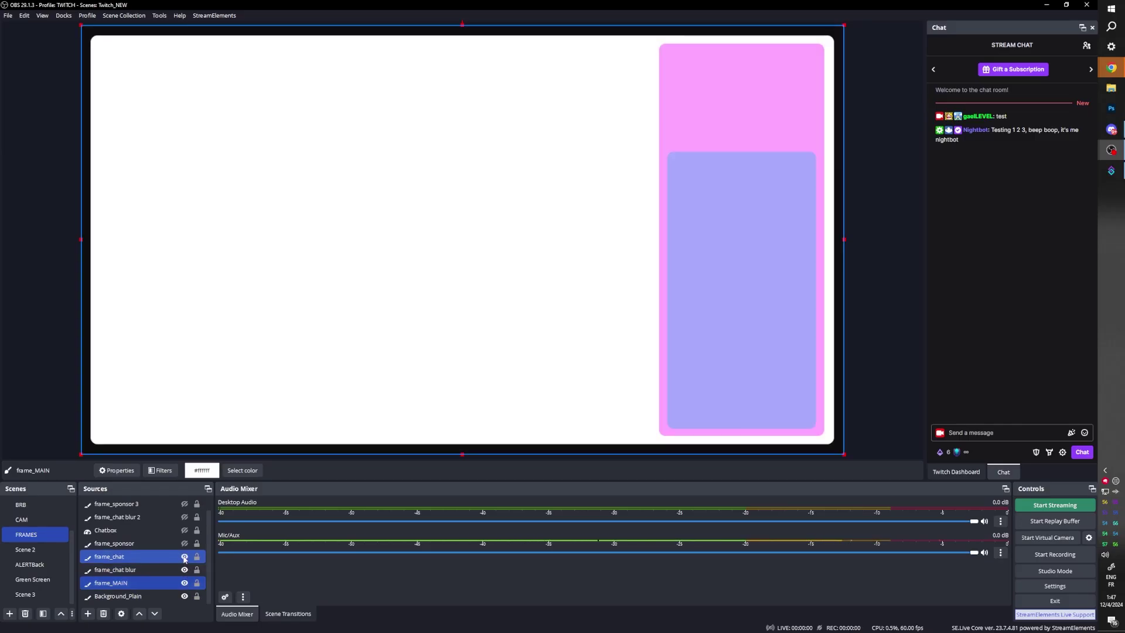
pyautogui.click(184, 543)
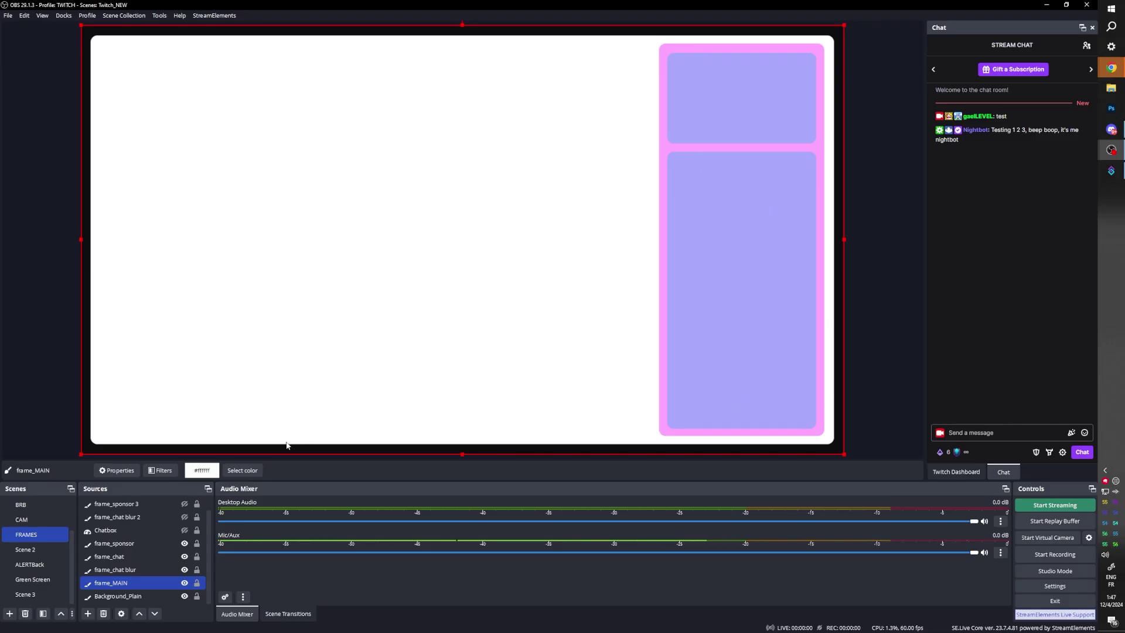
pyautogui.click(113, 543)
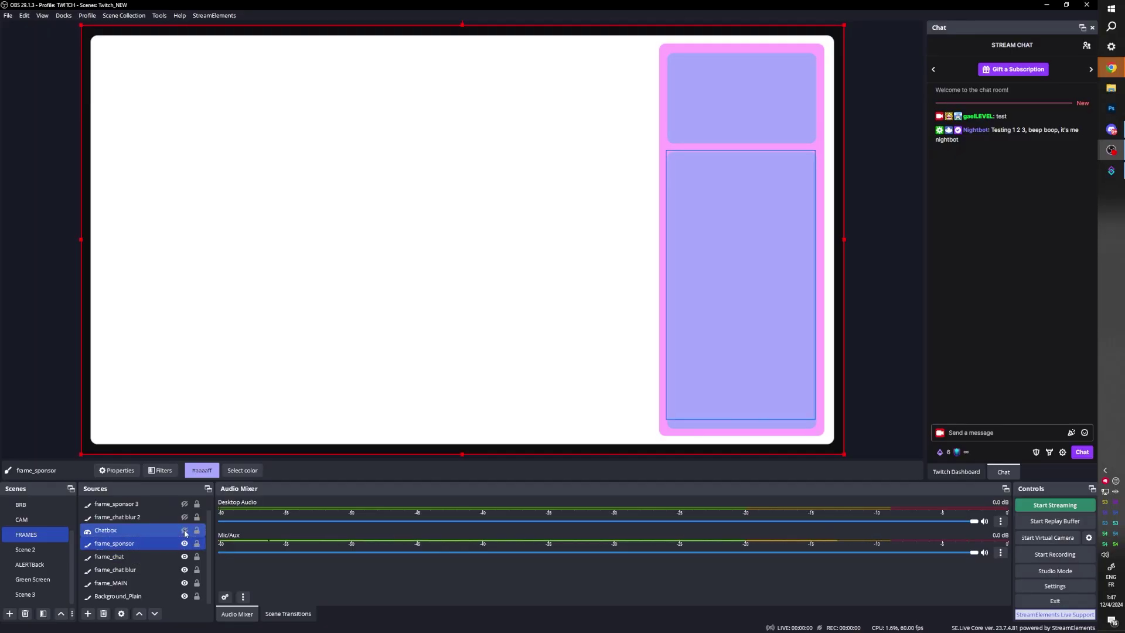
pyautogui.click(160, 535)
pyautogui.click(994, 433)
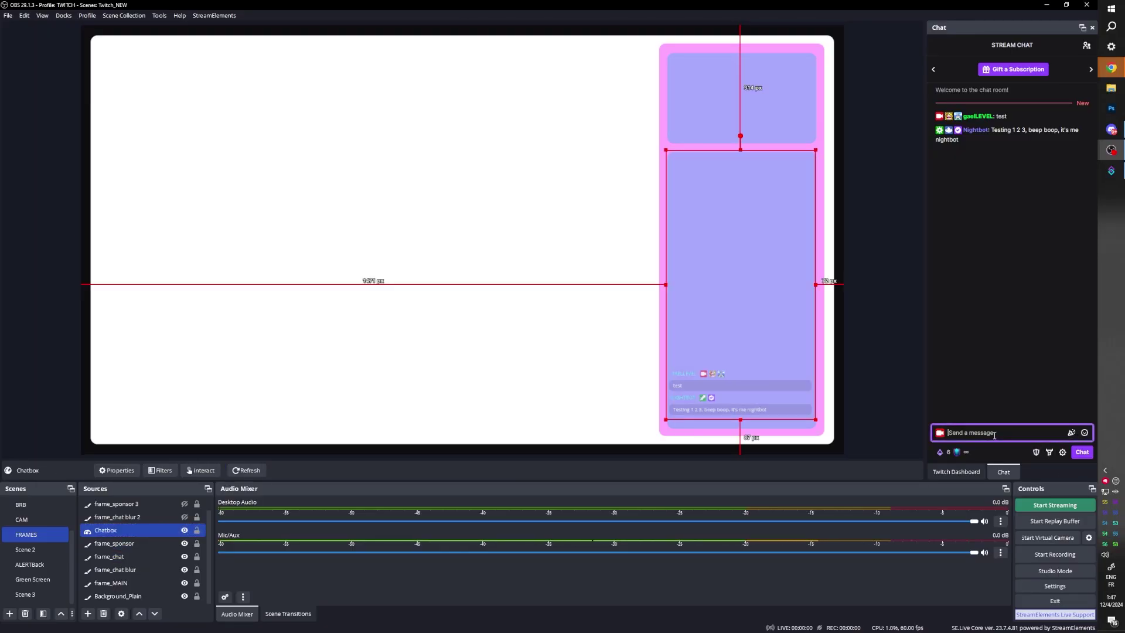
pyautogui.scroll(1, 35, 545)
pyautogui.click(25, 520)
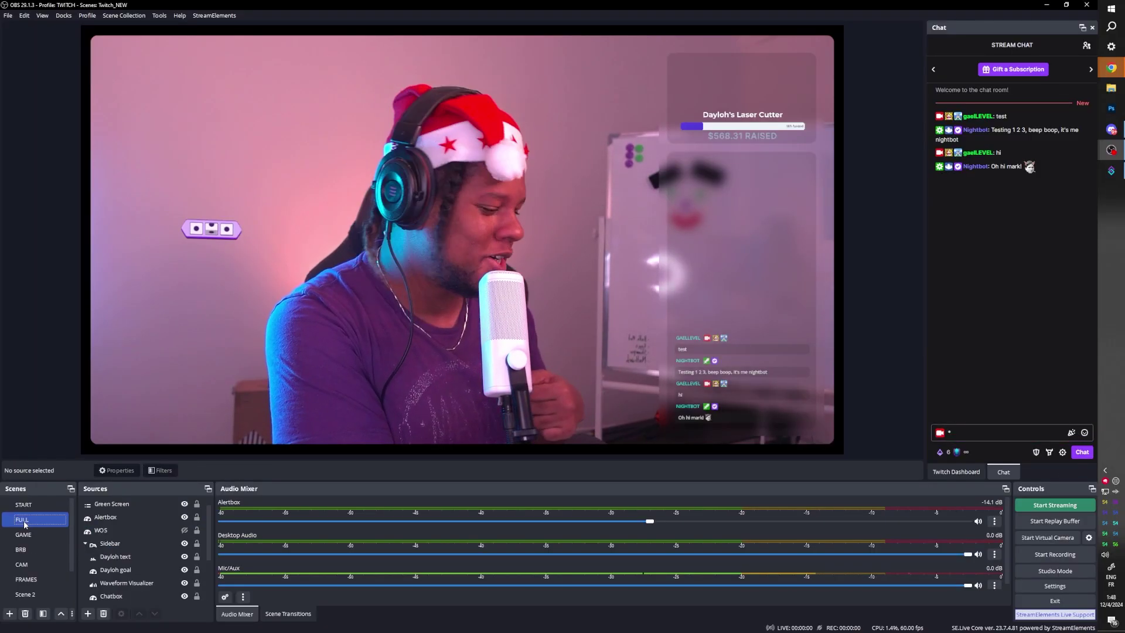